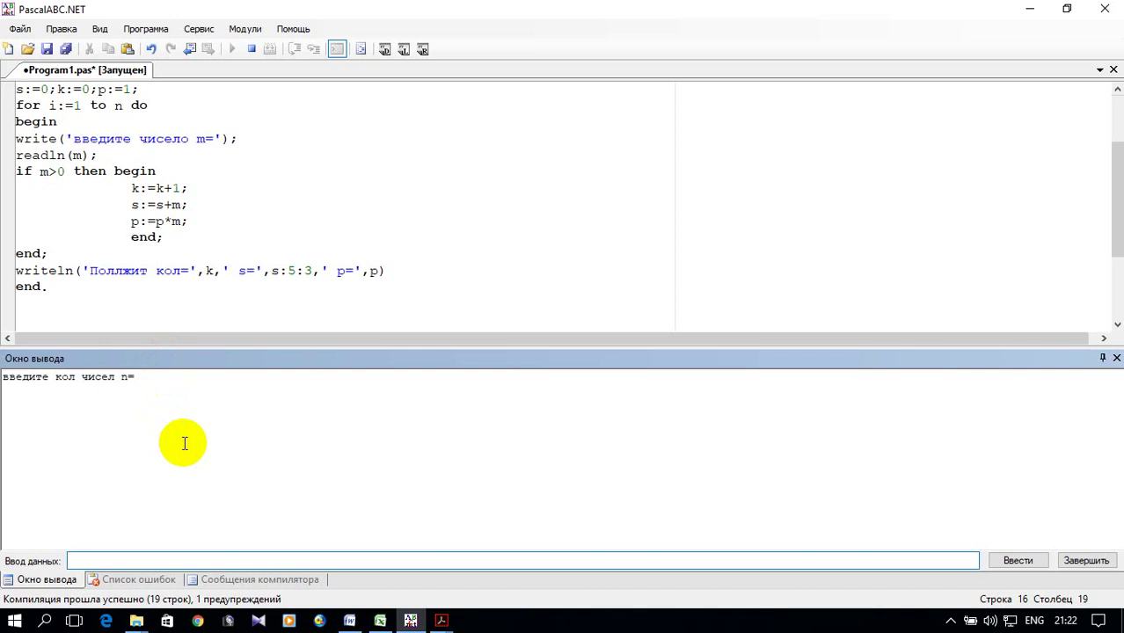
Supply the running program with a count of 4 and the numbers 1, -1, 0 and 3
key("Return")
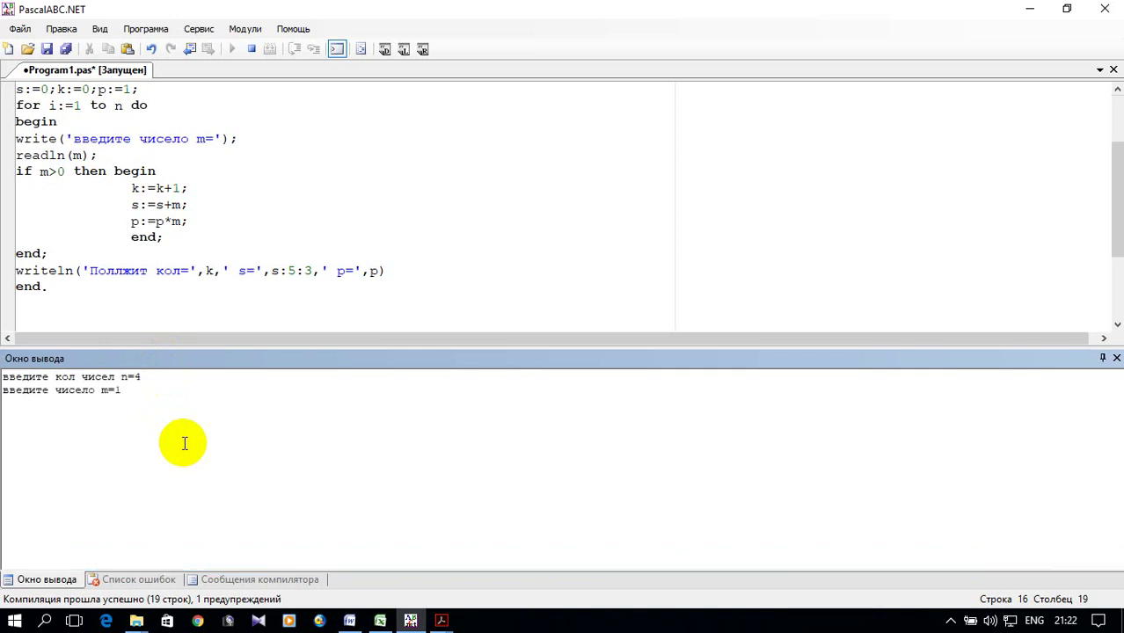
type("-1")
key("Return")
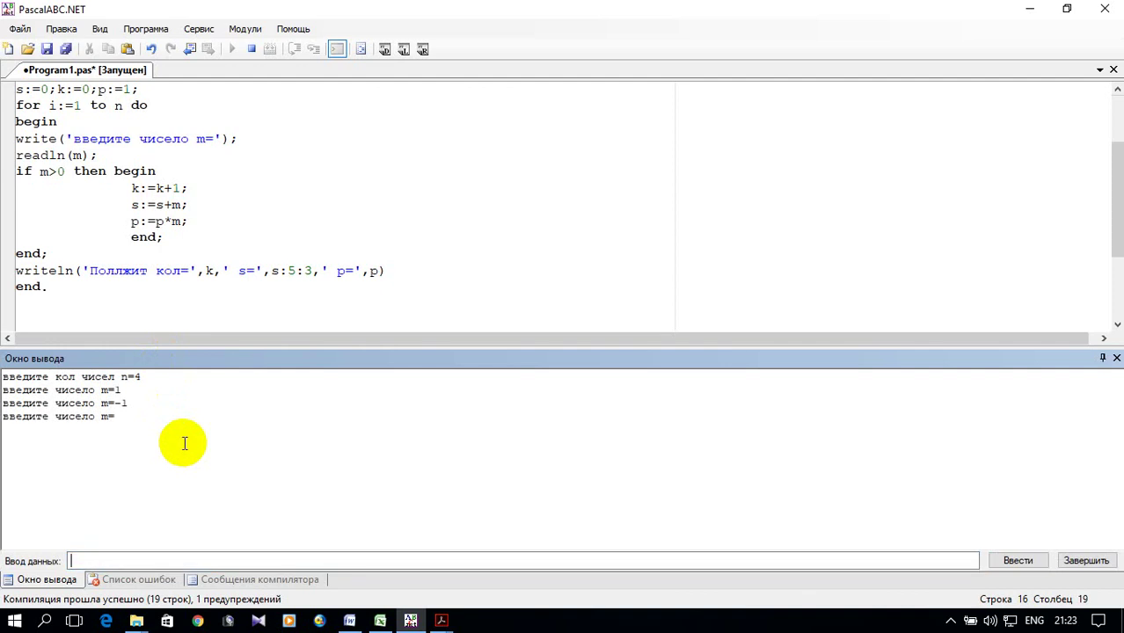
type("0")
key("Return")
type("3")
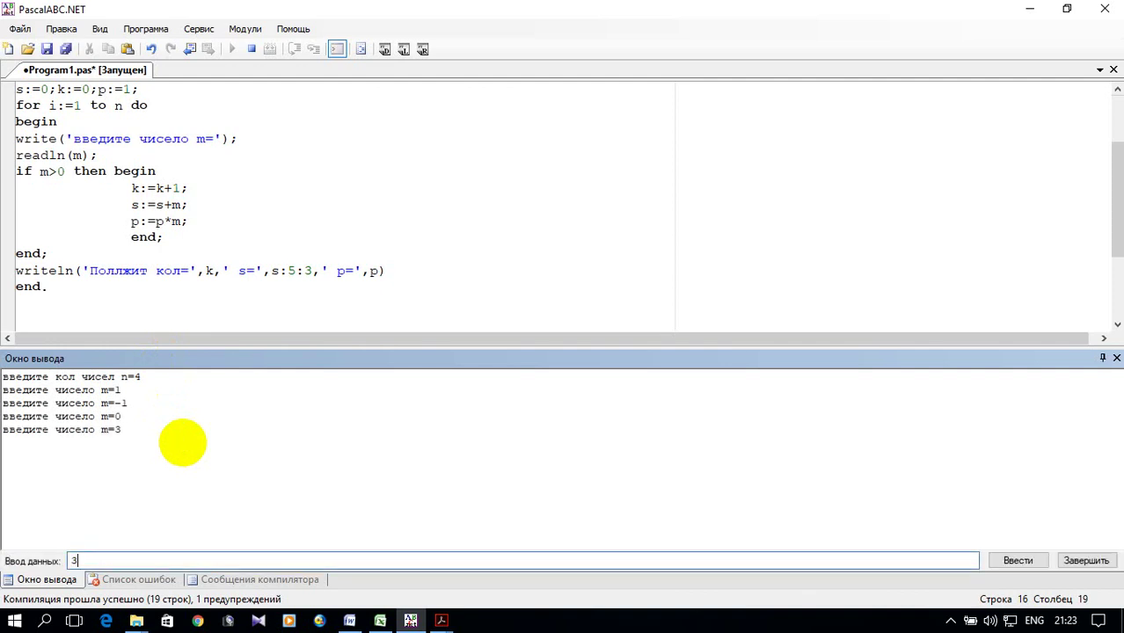
key("Return")
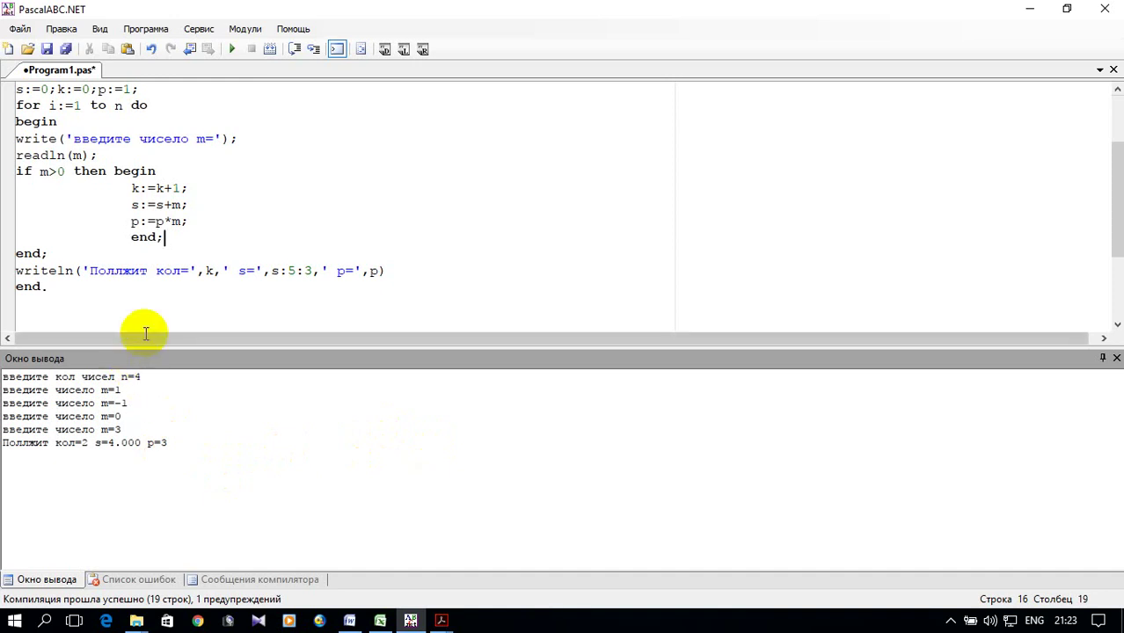
Enlarge the code editor area and copy the entire Primer_13 program, from its Program line to the final end
left_click(51, 286)
left_click_drag(51, 286, 18, 84)
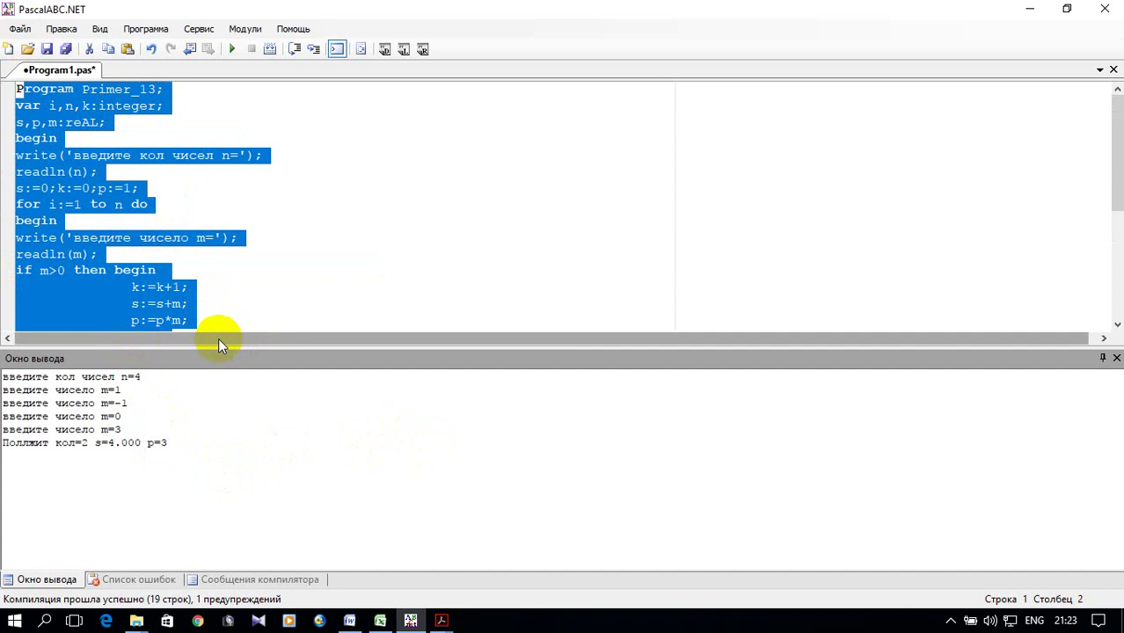
left_click_drag(220, 346, 216, 421)
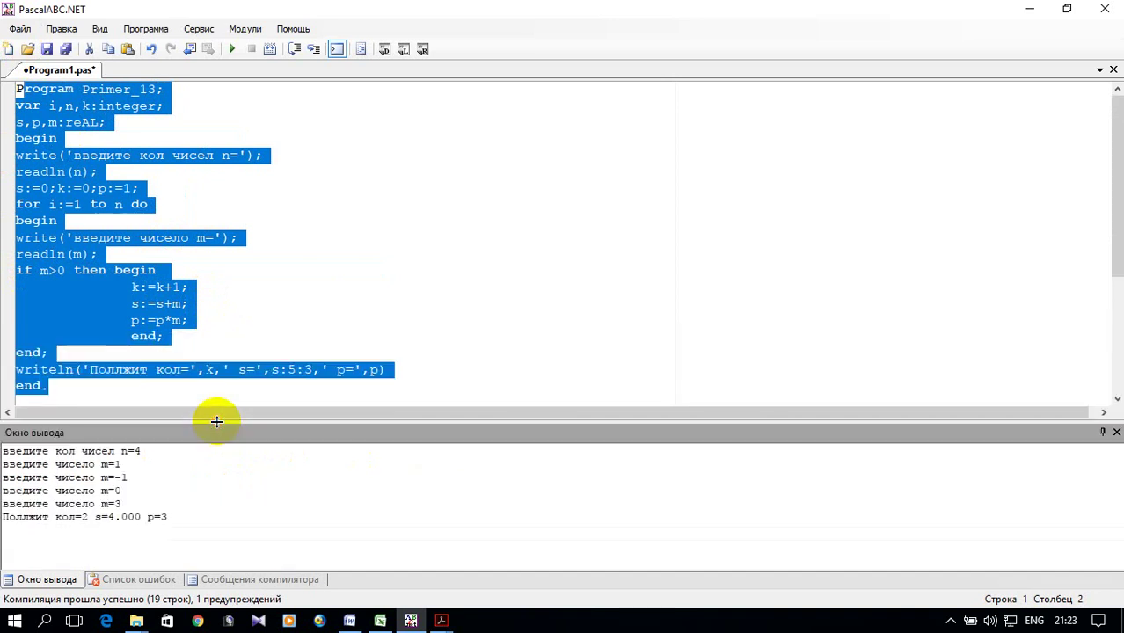
right_click(78, 168)
left_click(35, 103)
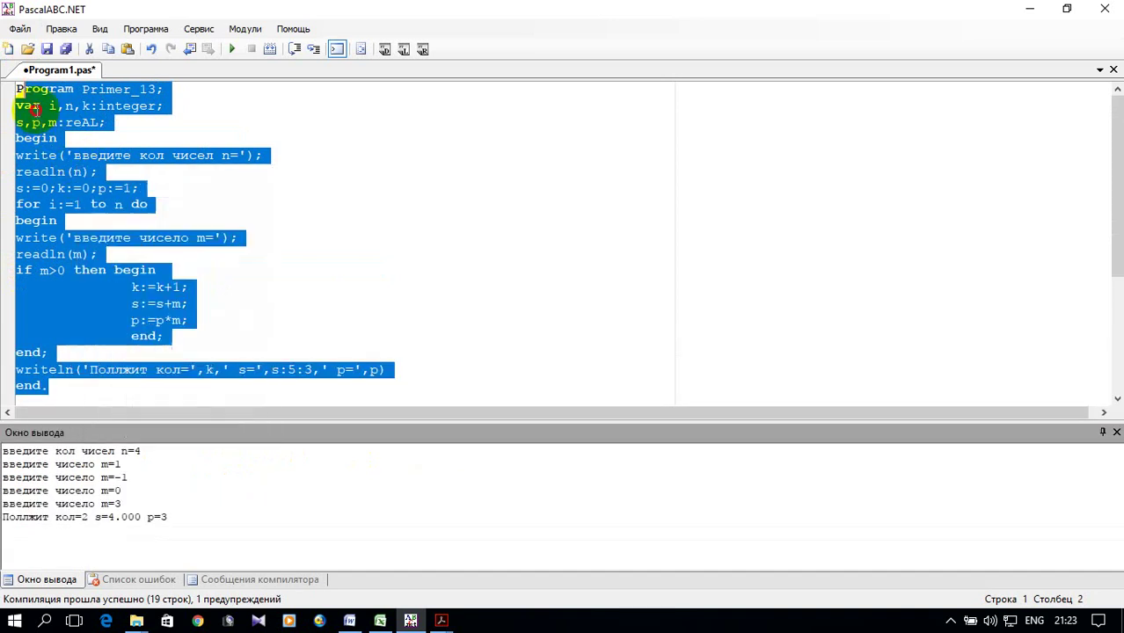
left_click(28, 105)
left_click_drag(18, 89, 68, 387)
right_click(36, 193)
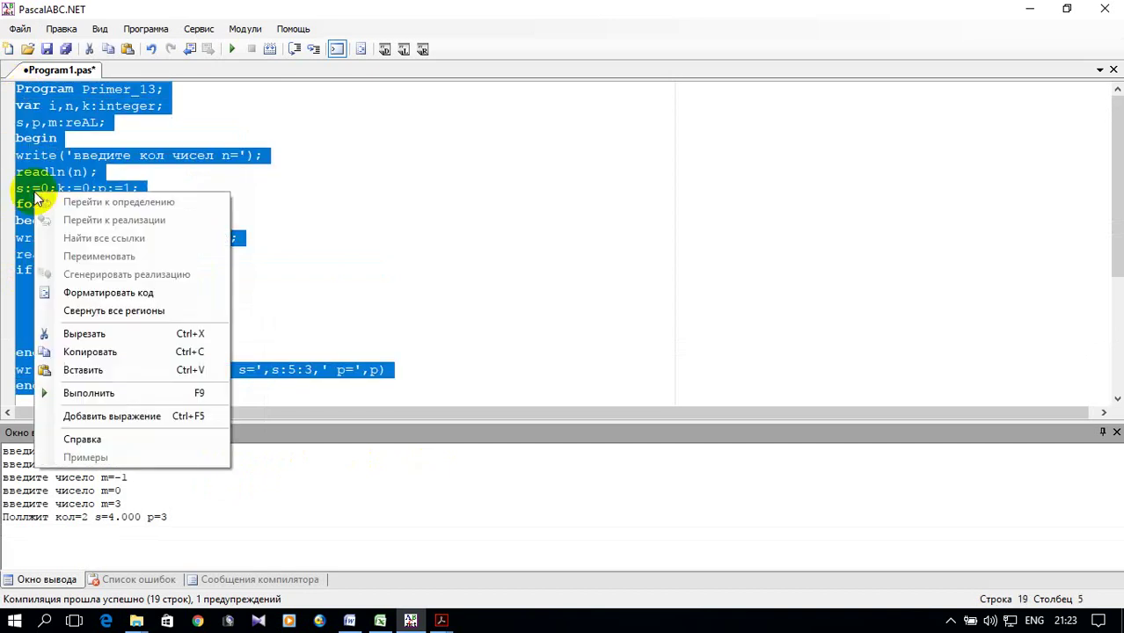
left_click(126, 352)
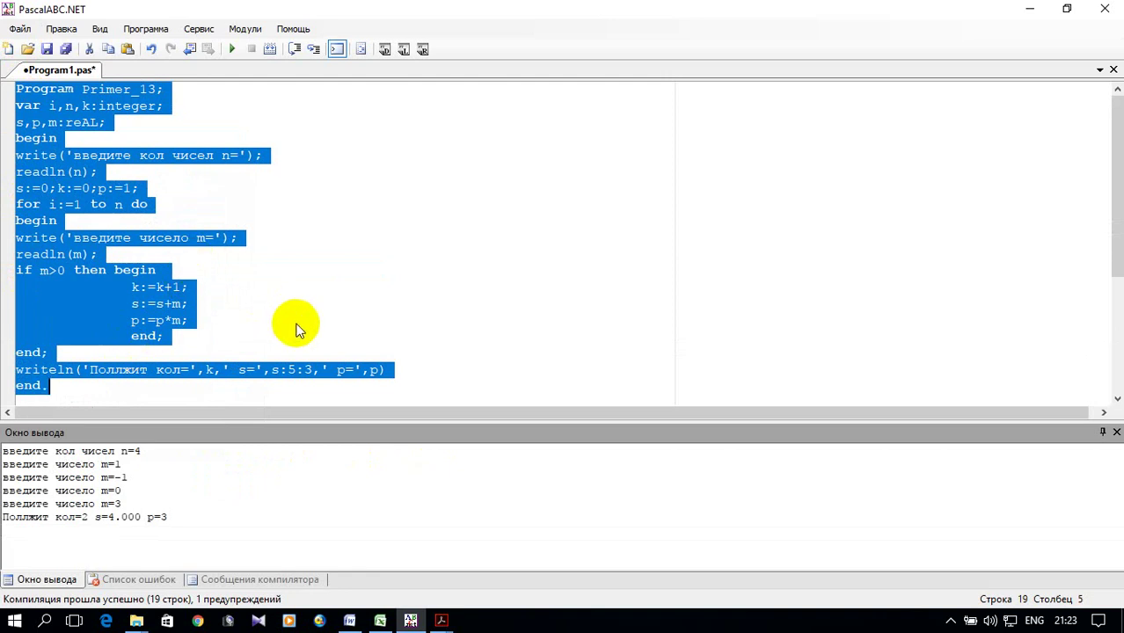
Switch to the Excel workbook, paste the program listing starting at cell A2, and fit column A's width to the text
left_click(378, 621)
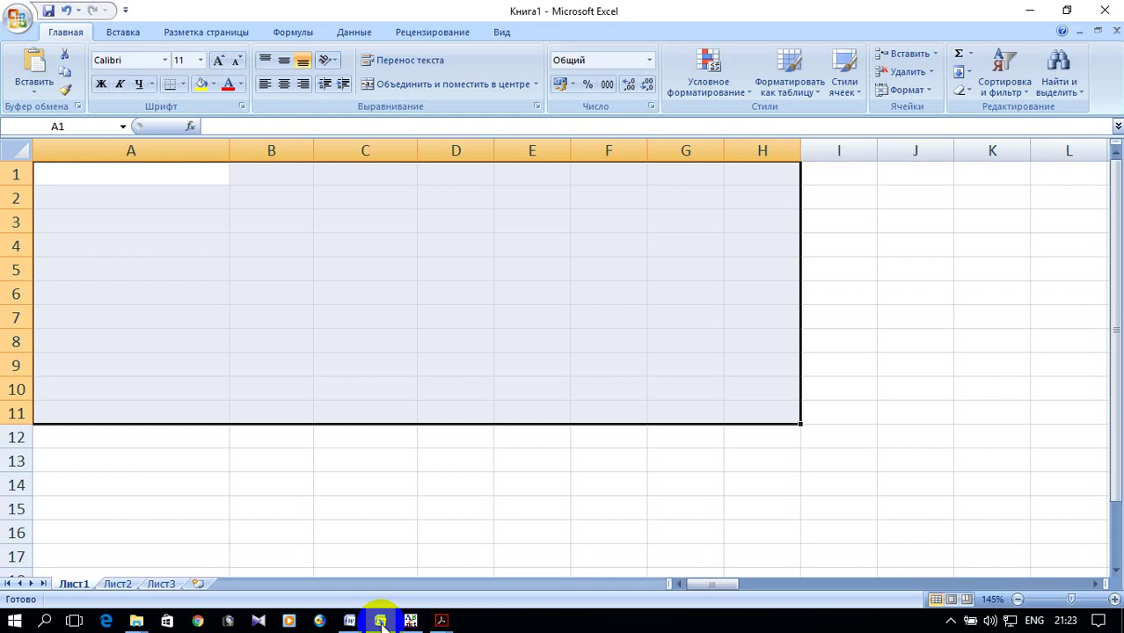
right_click(88, 201)
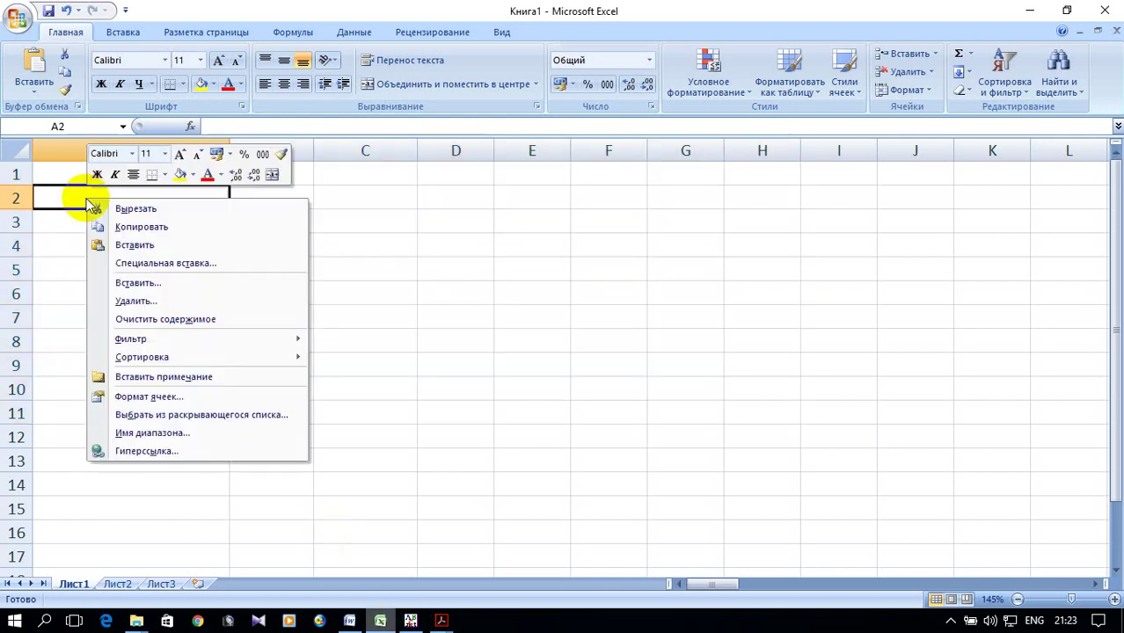
left_click(101, 244)
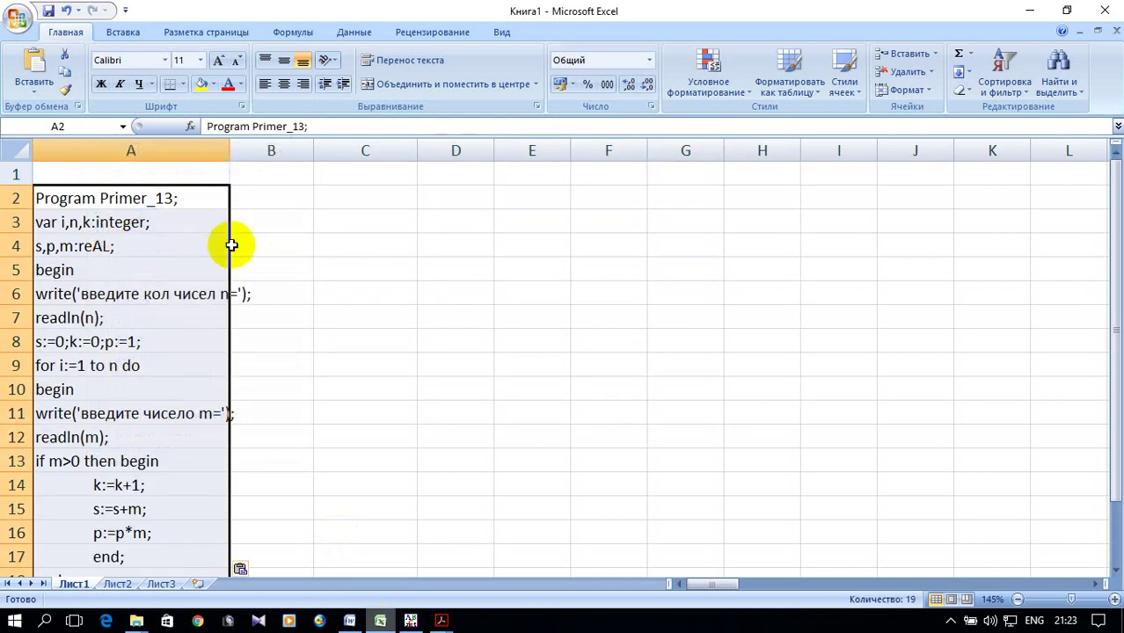
double_click(231, 151)
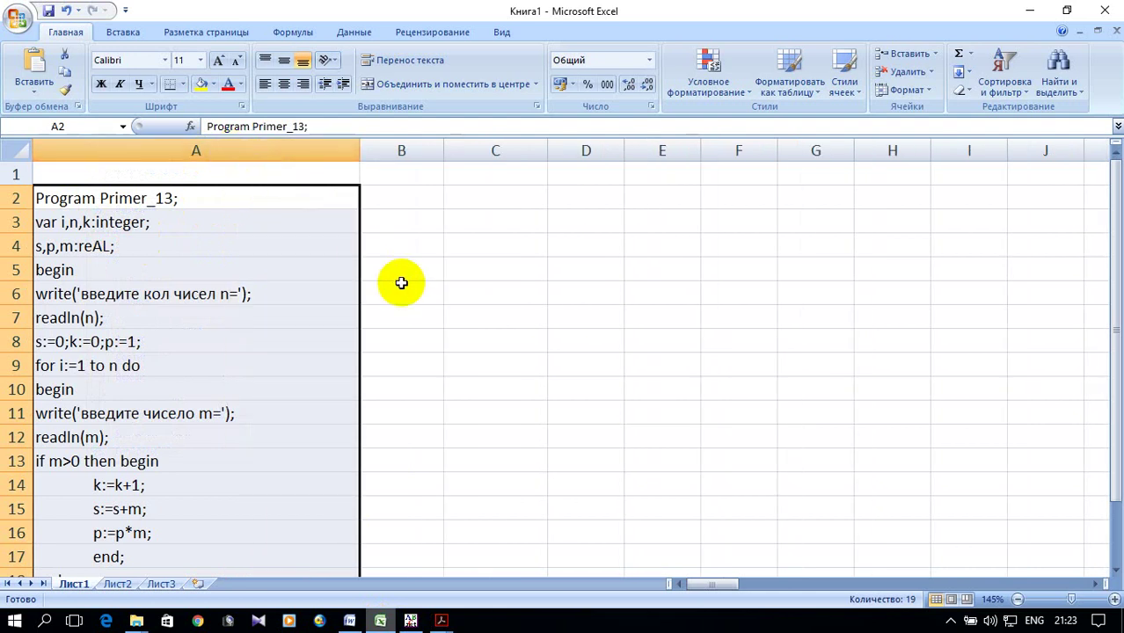
Look through the pasted program listing in column A from its first line to its last
scroll(401, 281, "down", 3)
scroll(389, 283, "up", 3)
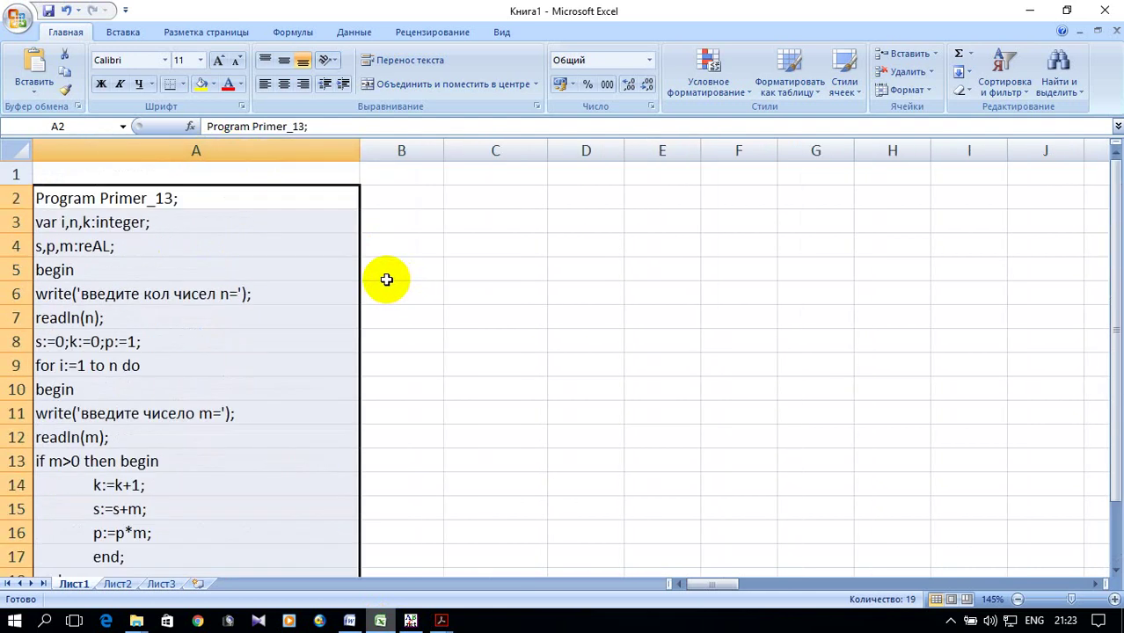
scroll(386, 279, "down", 1)
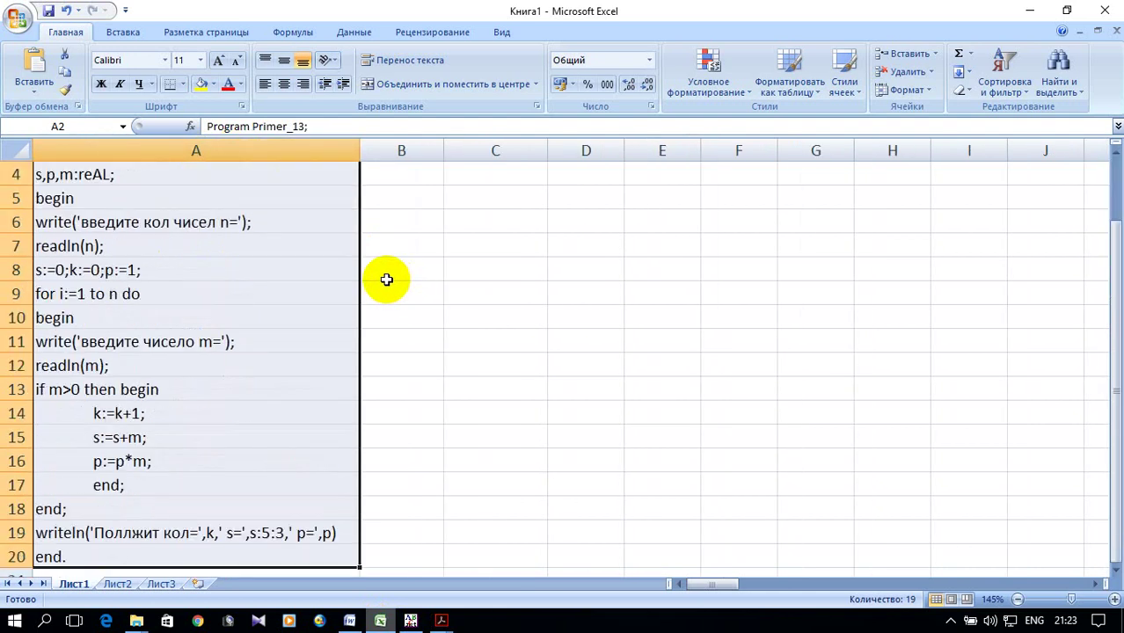
scroll(386, 279, "up", 1)
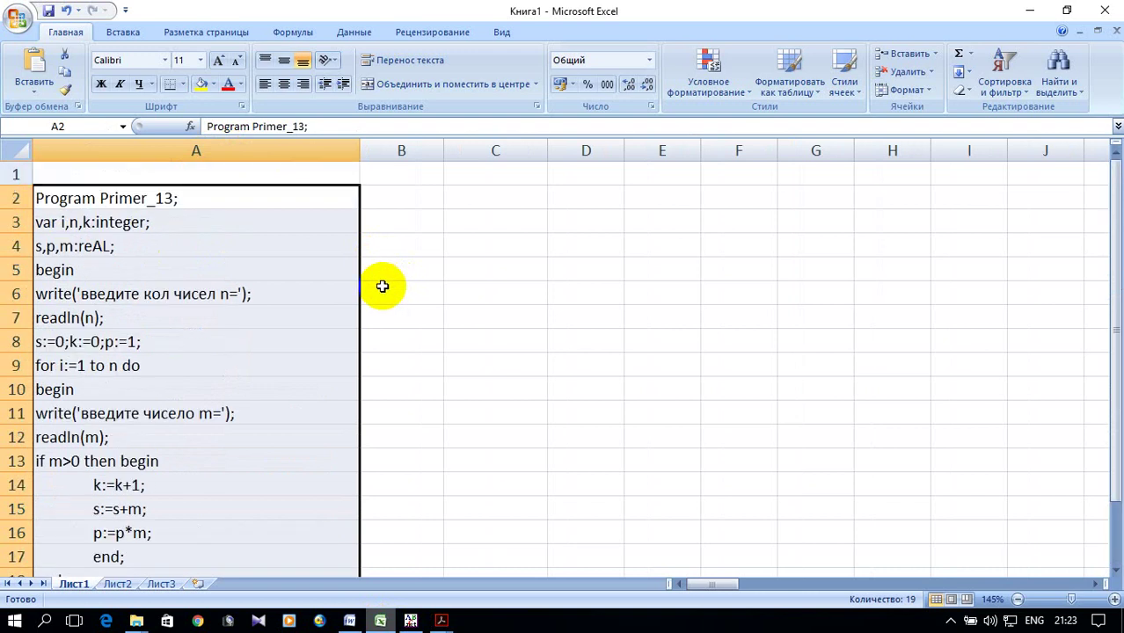
scroll(382, 285, "down", 1)
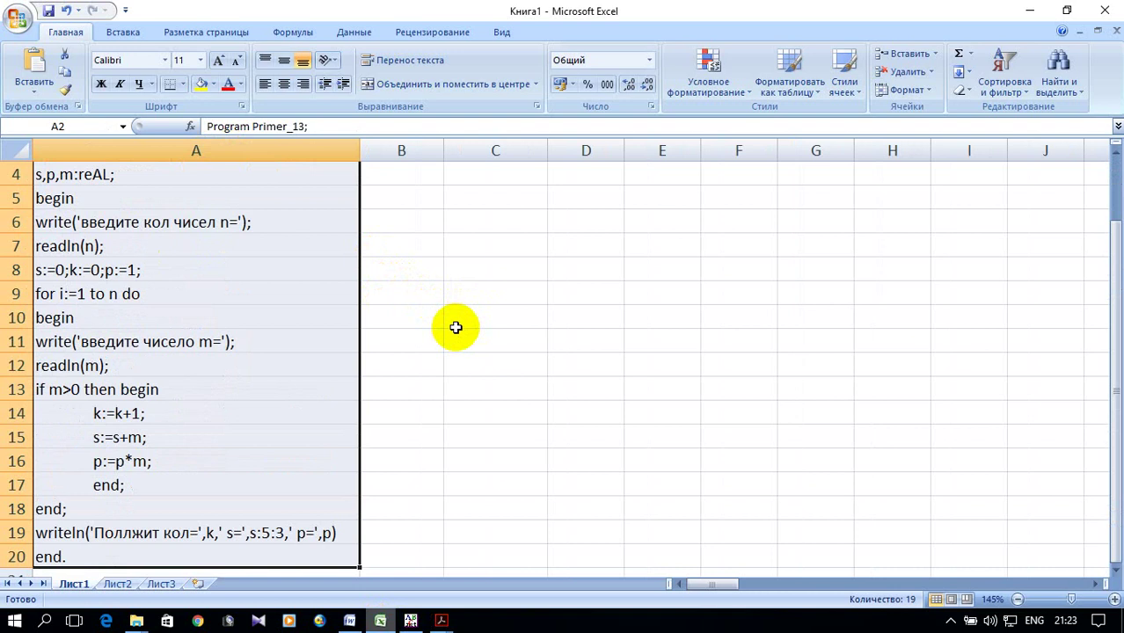
scroll(454, 324, "up", 1)
scroll(455, 327, "down", 1)
scroll(455, 327, "up", 1)
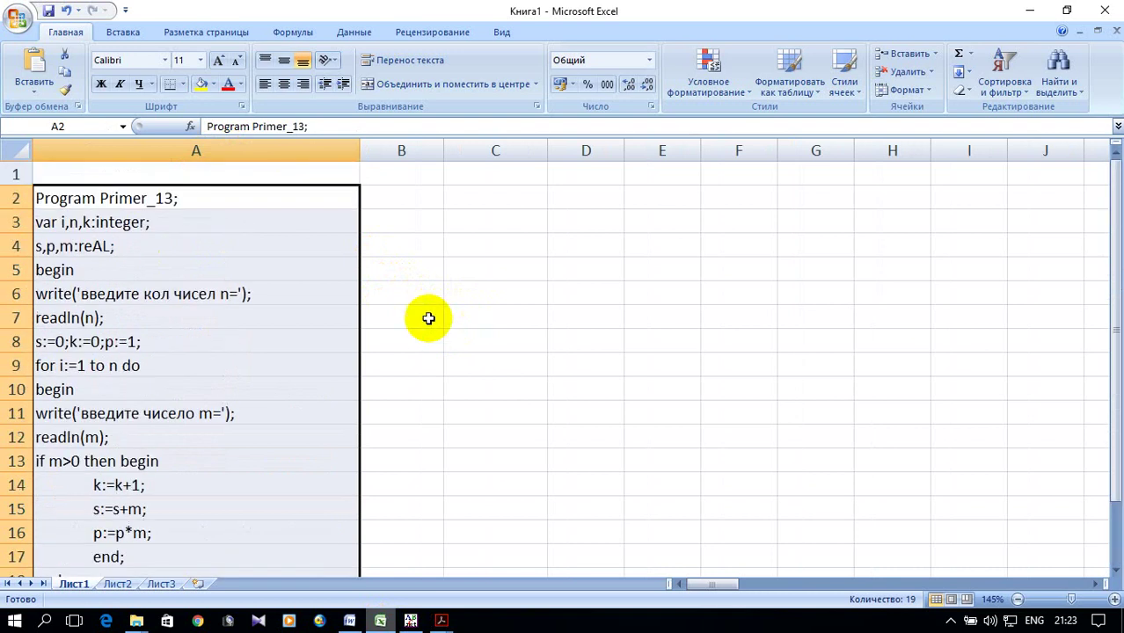
Enter the column headings "Параметр" in B1 and "Значение" in C1
left_click(391, 171)
type("G")
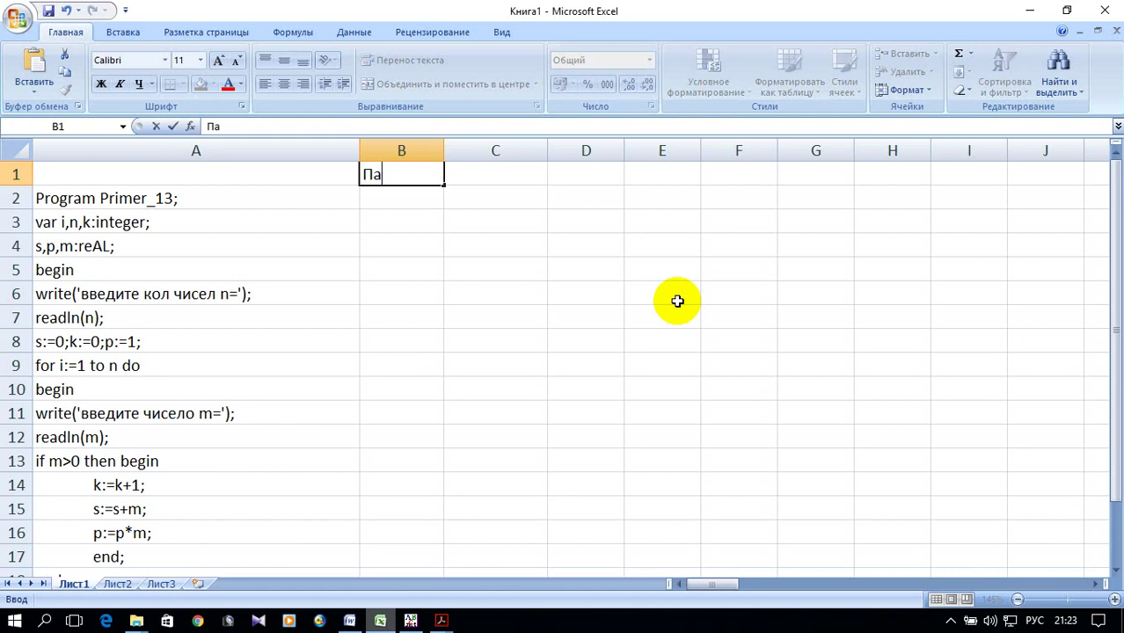
type("араметр")
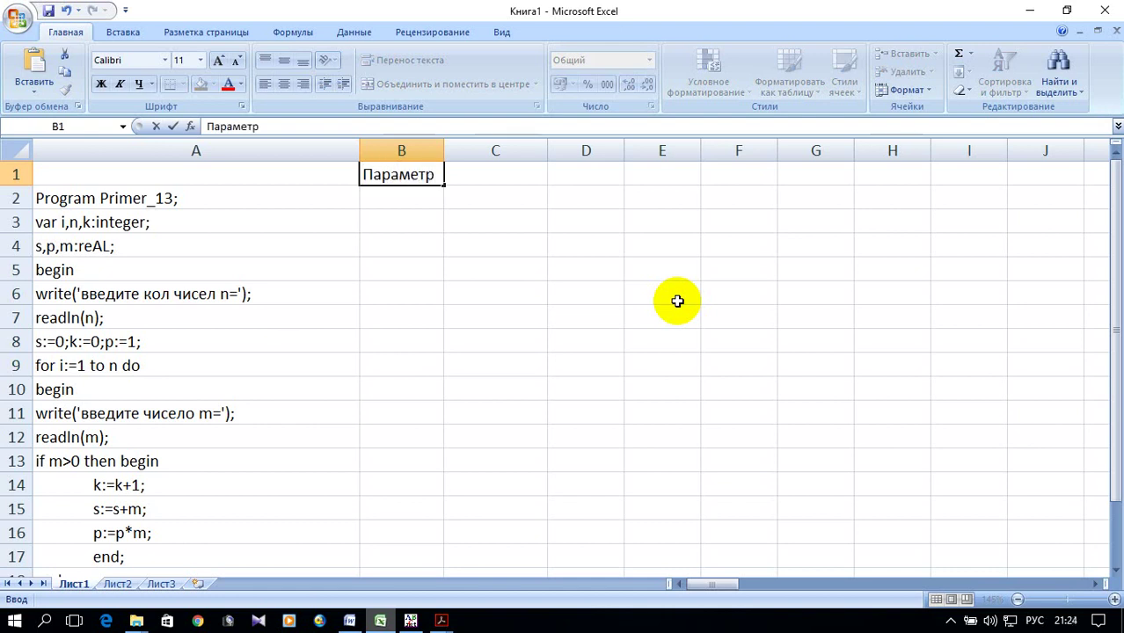
key("Tab")
type("3")
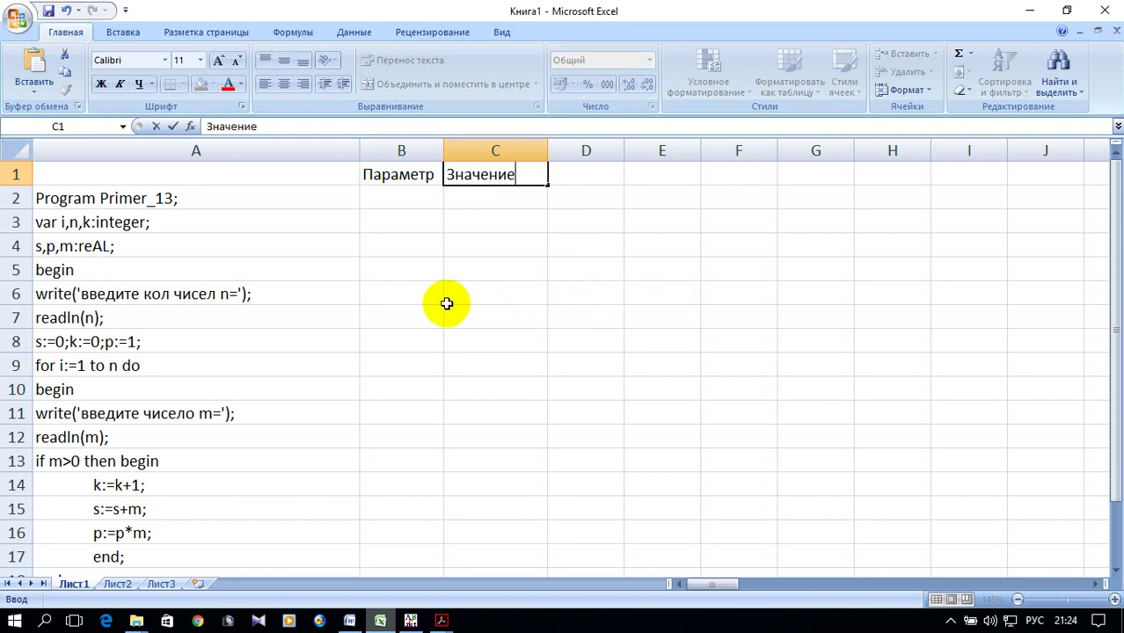
Check the input count in the PascalABC.NET output, and record n= in B7 with the value 4 in C7
left_click(383, 314)
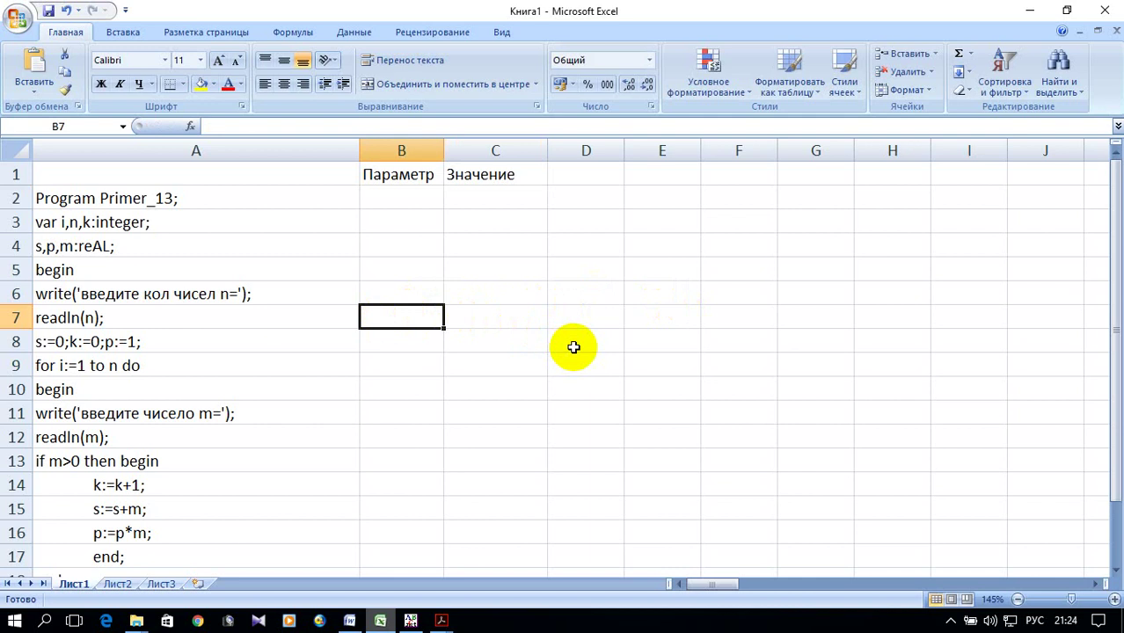
type("т")
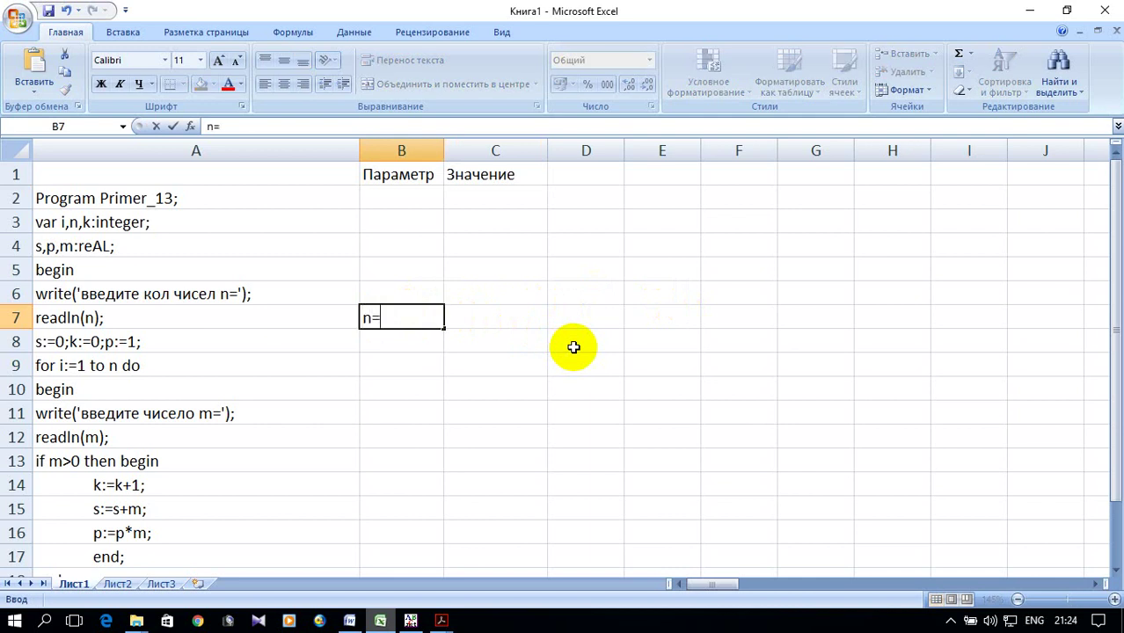
type("=")
left_click(510, 313)
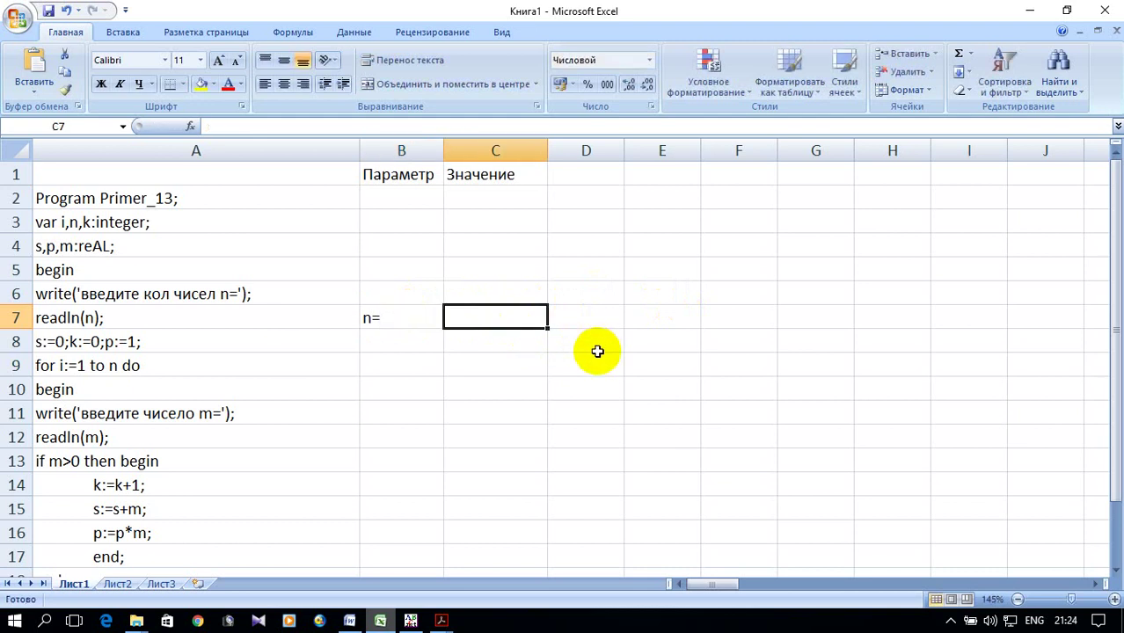
left_click(411, 621)
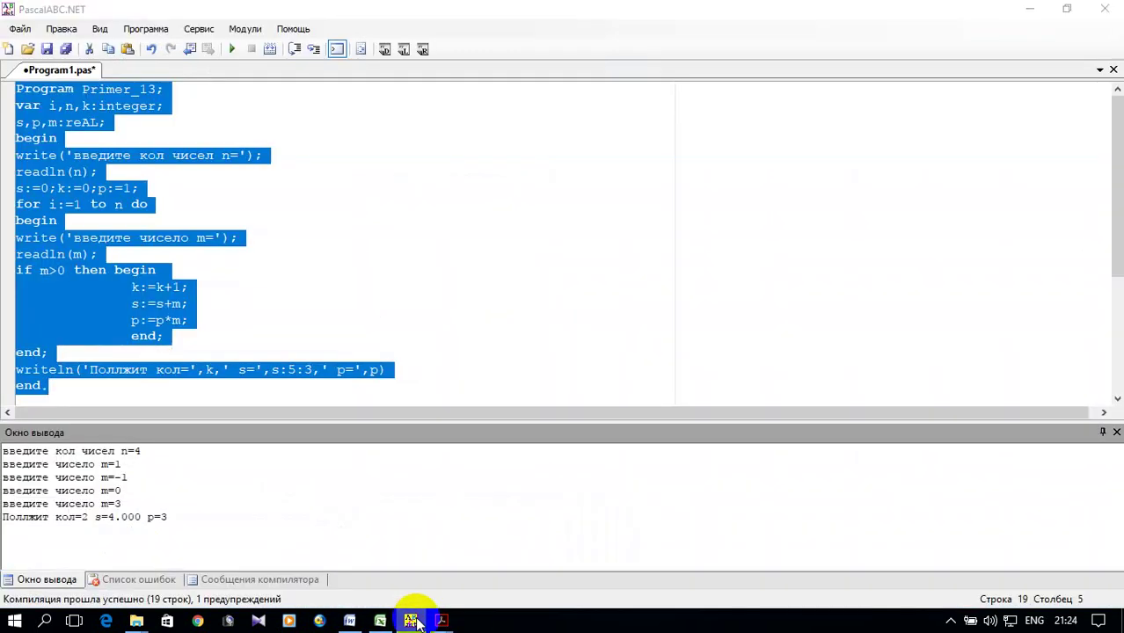
left_click(412, 621)
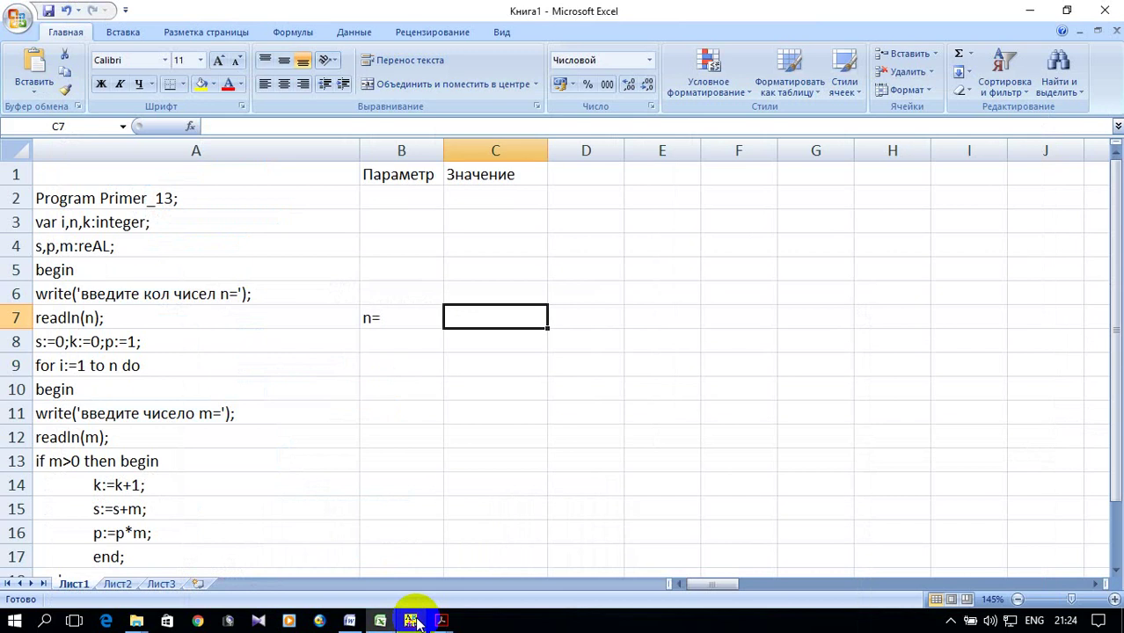
type("4")
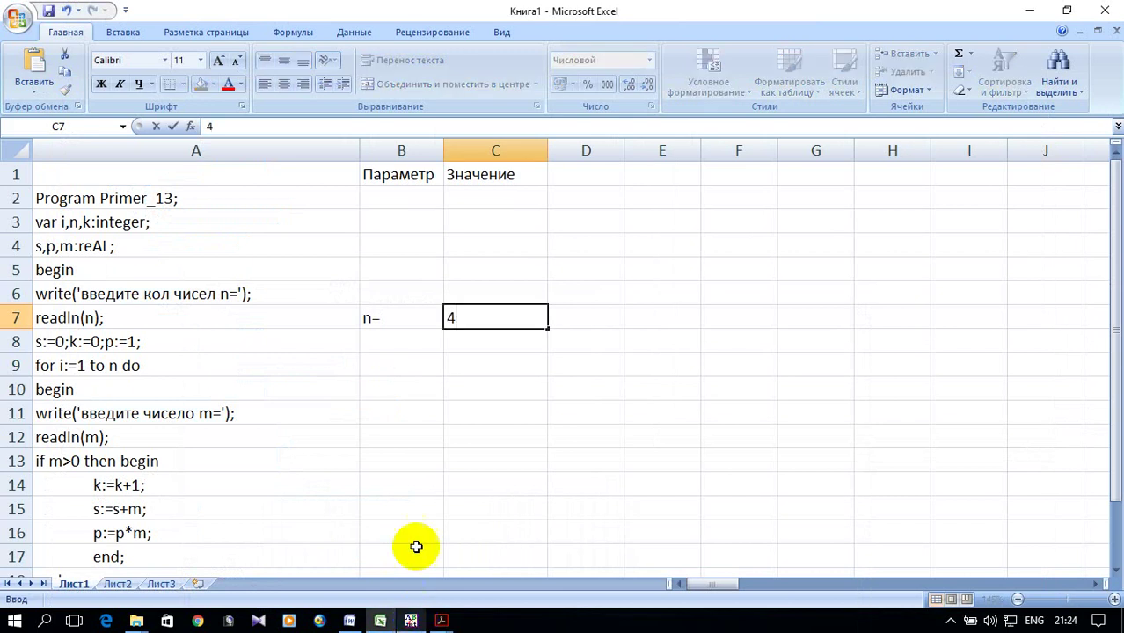
Record the initial values s= 0 in row 8 and k= 0 in row 9, labels in column B and values in C
left_click(381, 343)
type("s=")
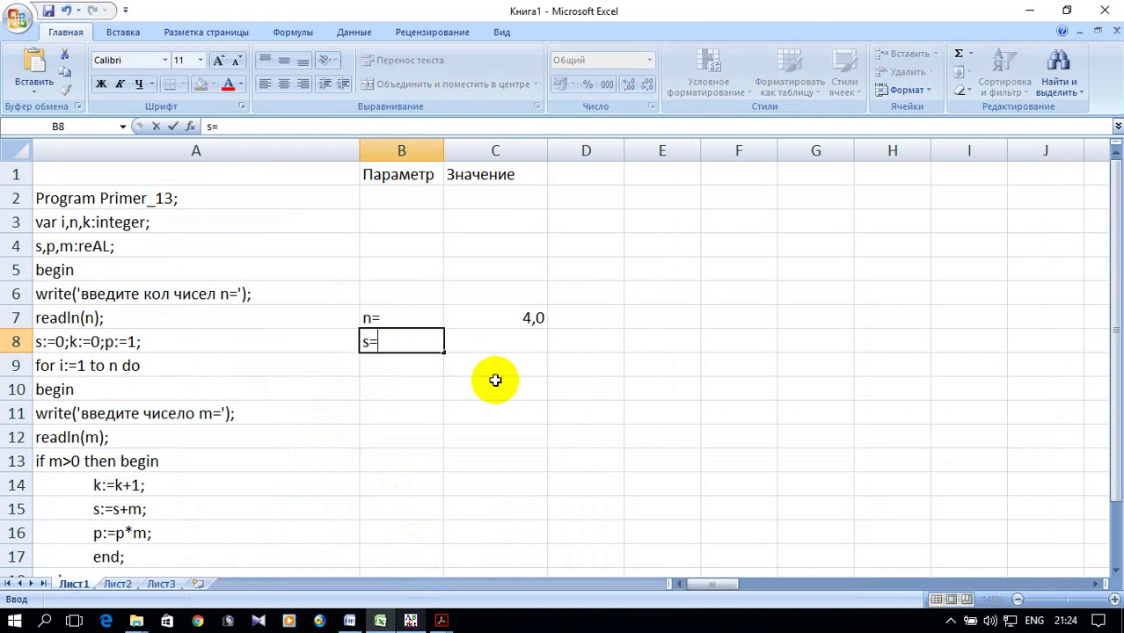
left_click(494, 341)
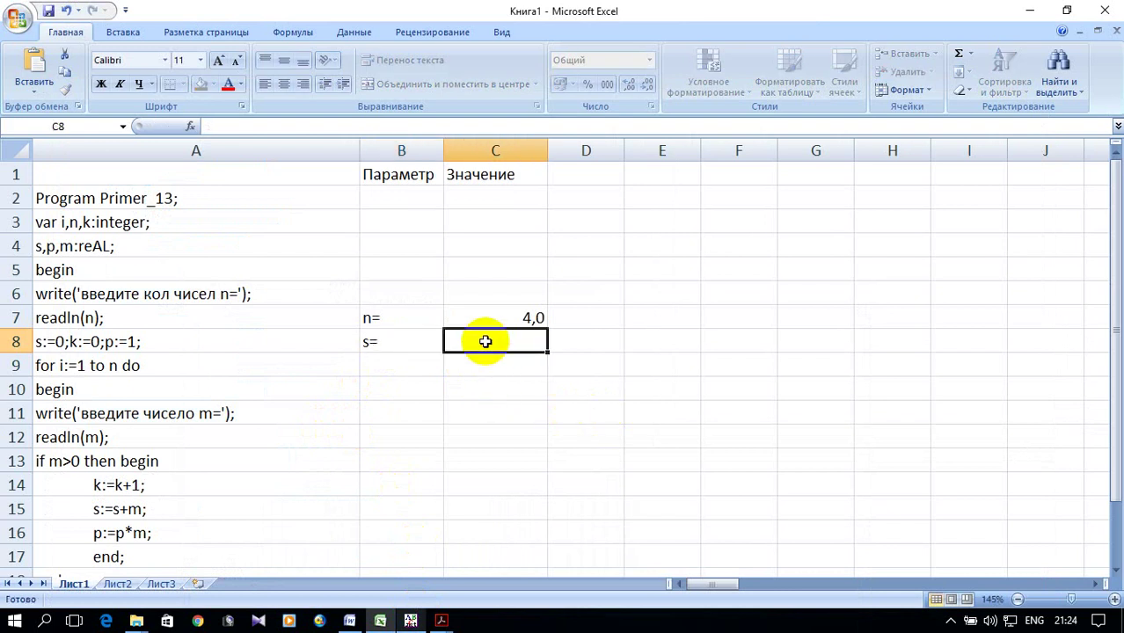
type("0")
left_click(402, 361)
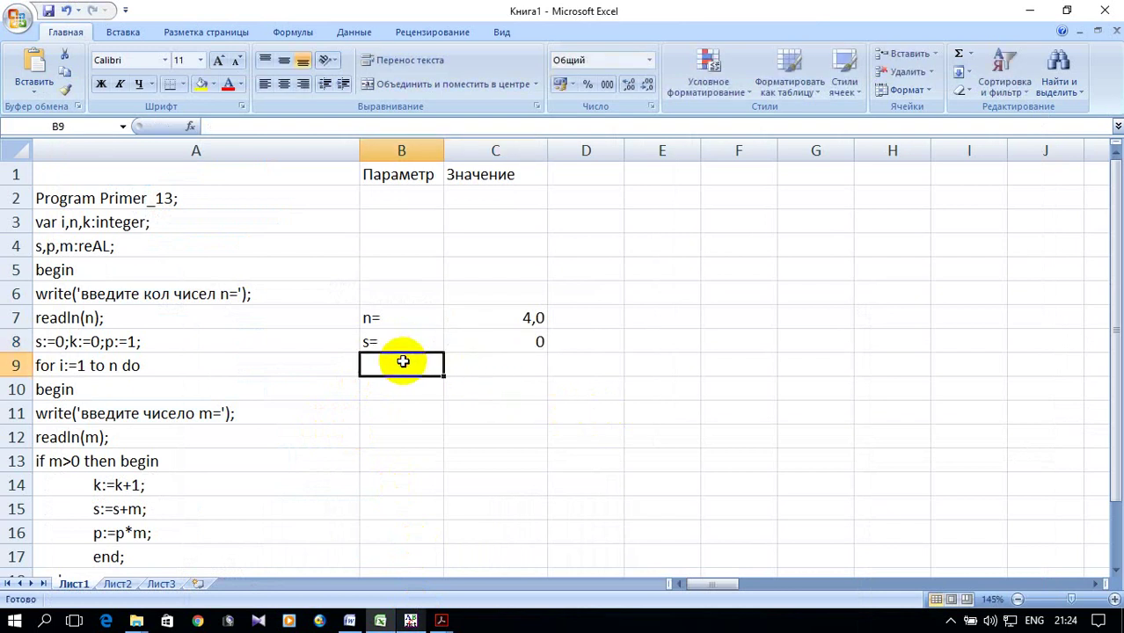
type("k=")
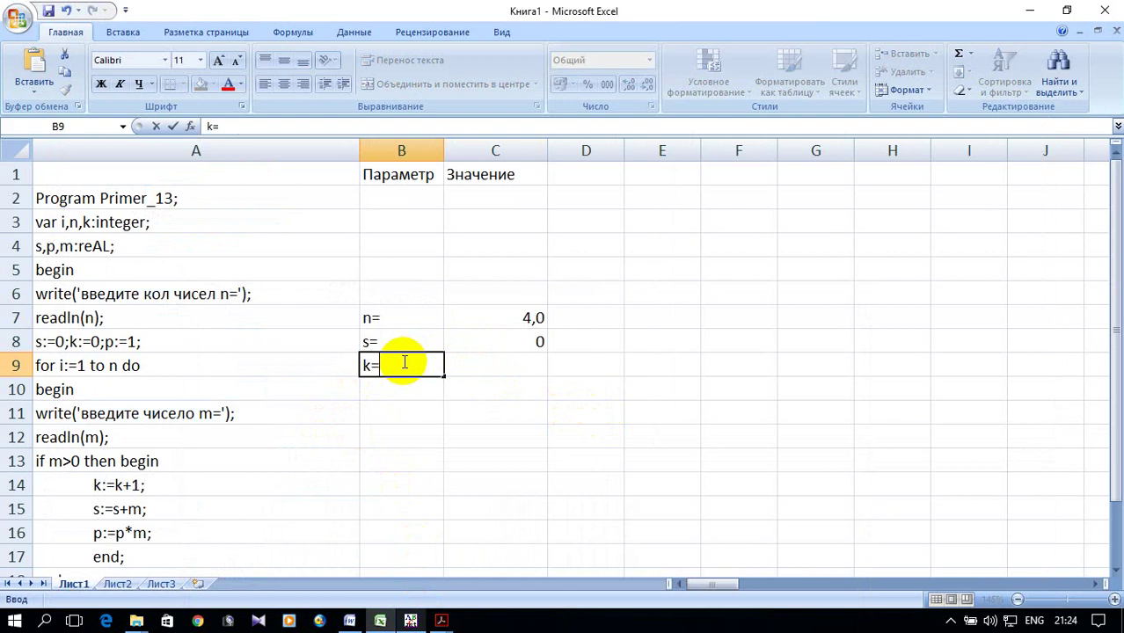
left_click(464, 367)
type("0")
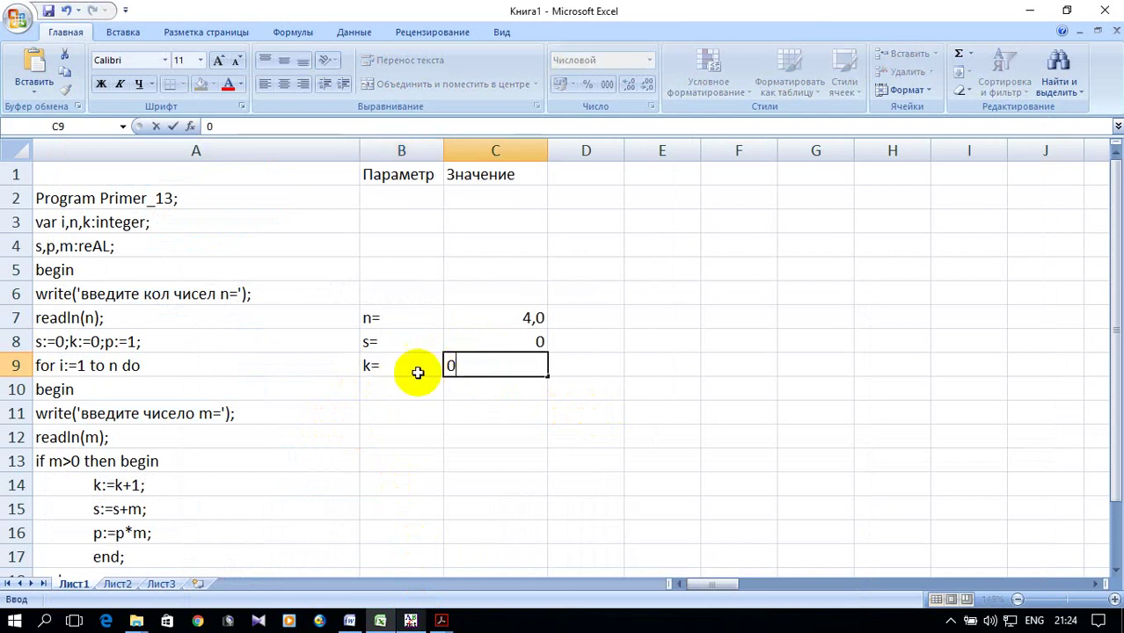
Record the initial product p= in B10 with the value 1 in C10
left_click(394, 382)
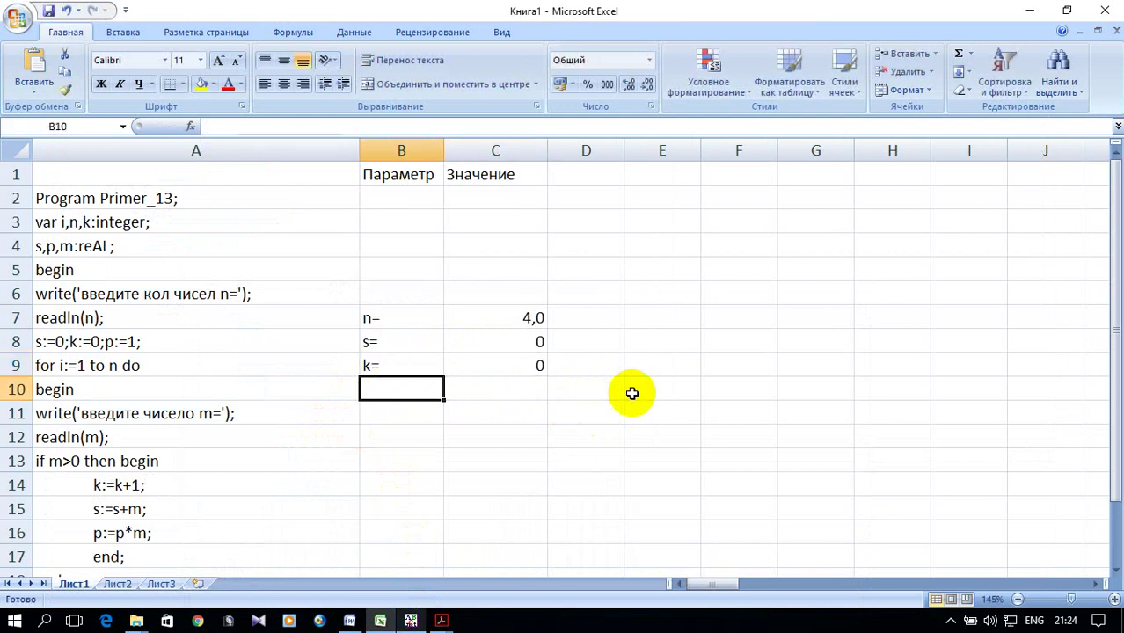
type("p")
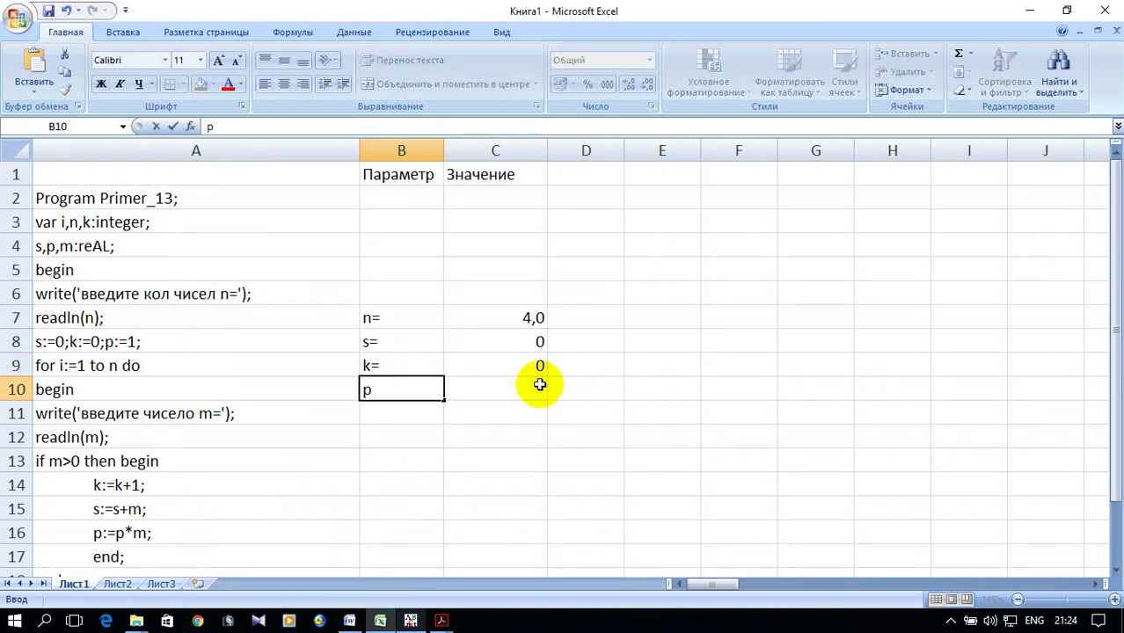
type("=")
left_click(503, 401)
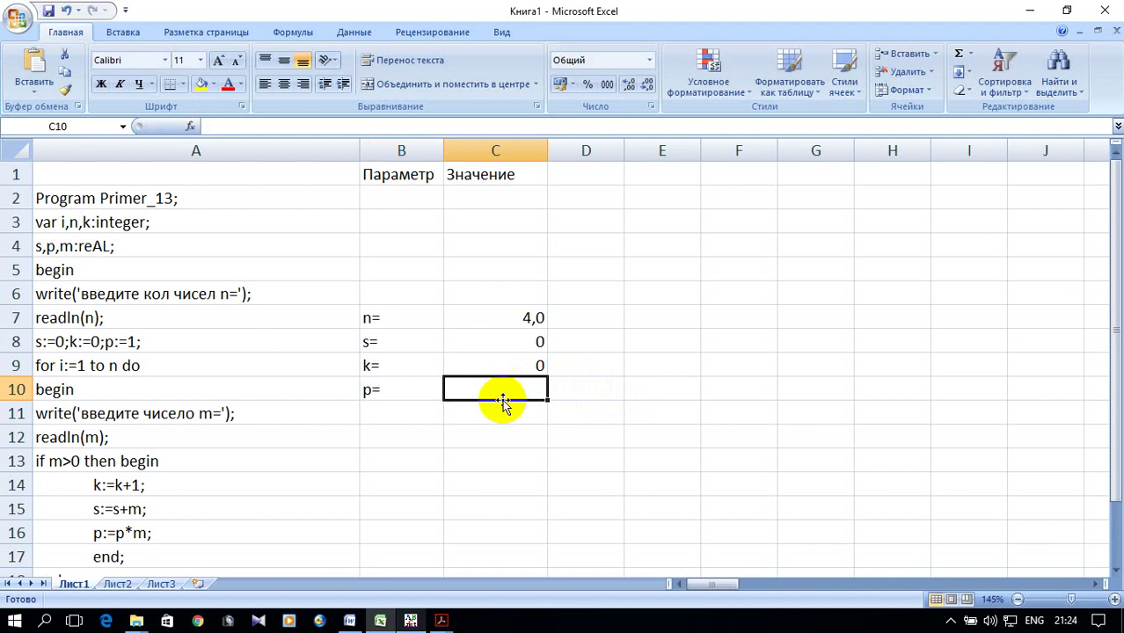
type("1")
left_click(647, 387)
Move the block of initial values B7:C10 up two rows to B5:C8
left_click(388, 320)
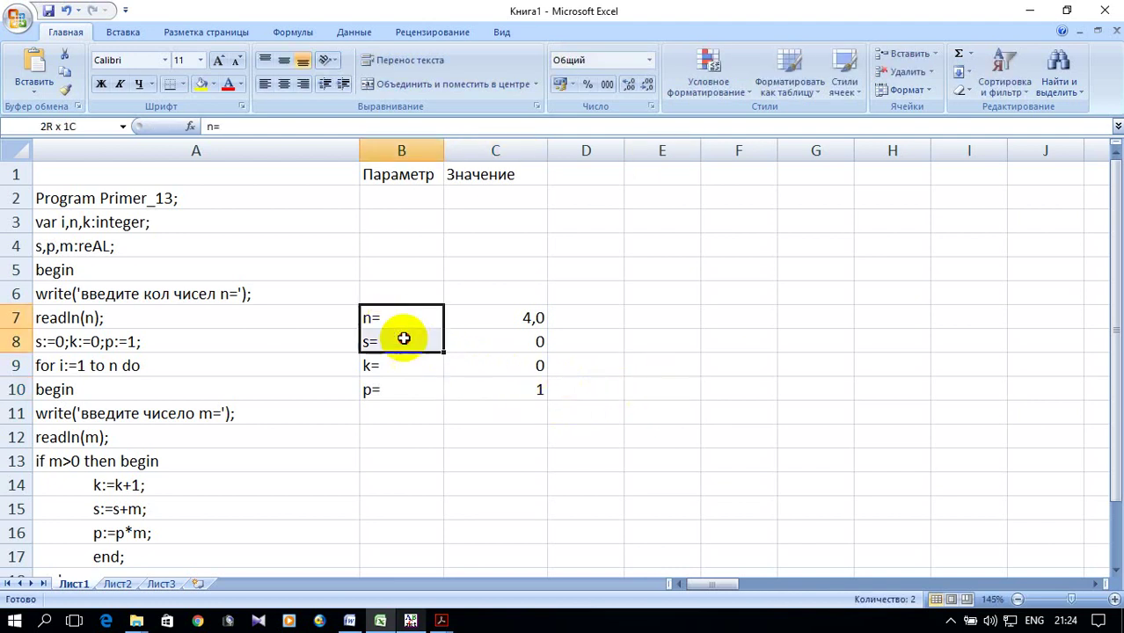
left_click_drag(389, 321, 515, 389)
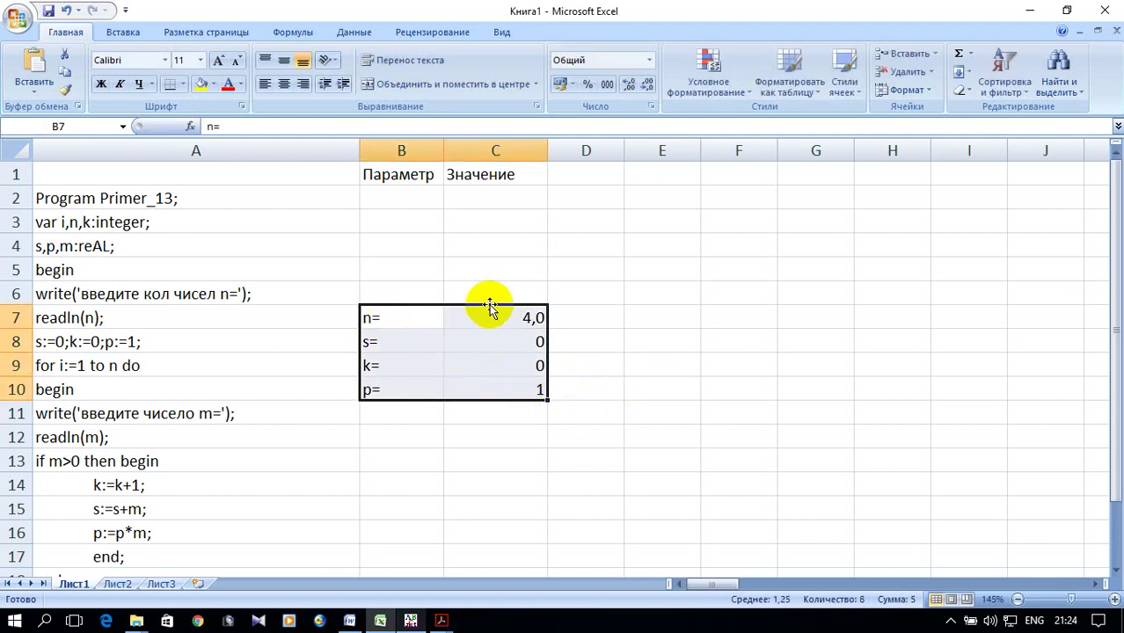
left_click_drag(490, 305, 467, 282)
Label B9 as i and fill the loop counter values 1 to 4 across C9:F9
left_click(408, 367)
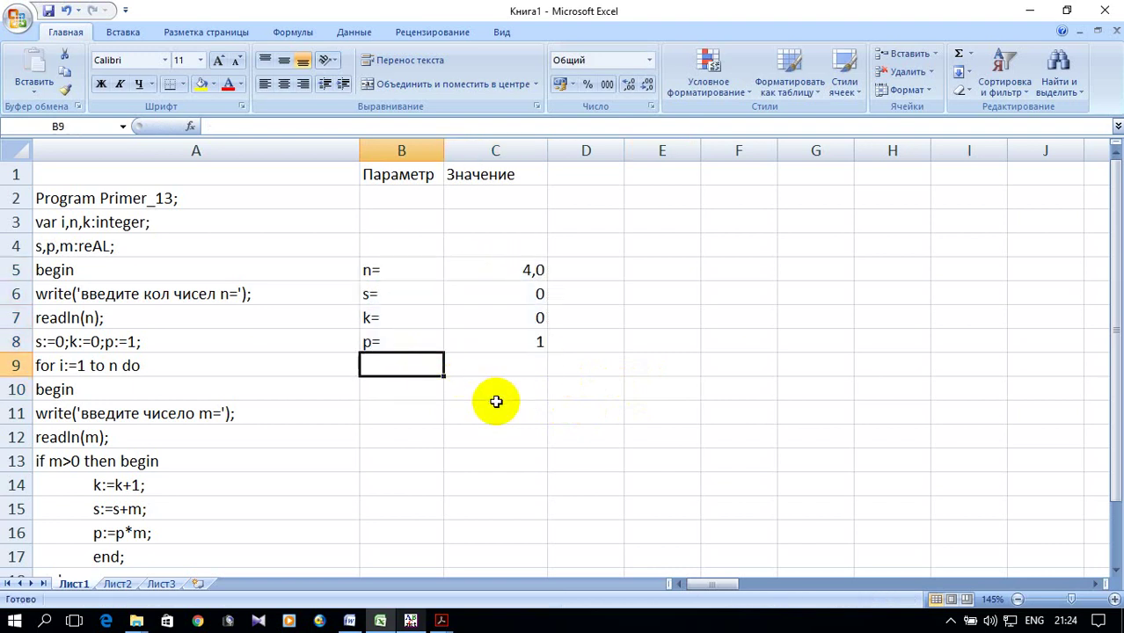
type("i")
left_click(477, 360)
type("1")
left_click(585, 367)
type("2")
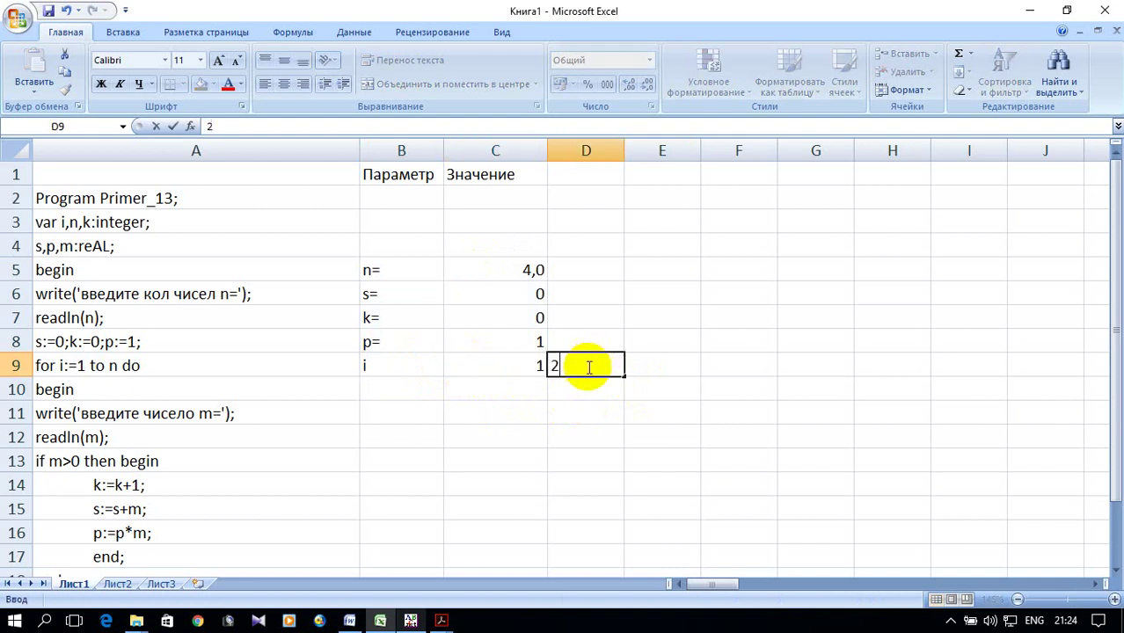
left_click(505, 366)
left_click_drag(506, 366, 785, 397)
left_click(519, 420)
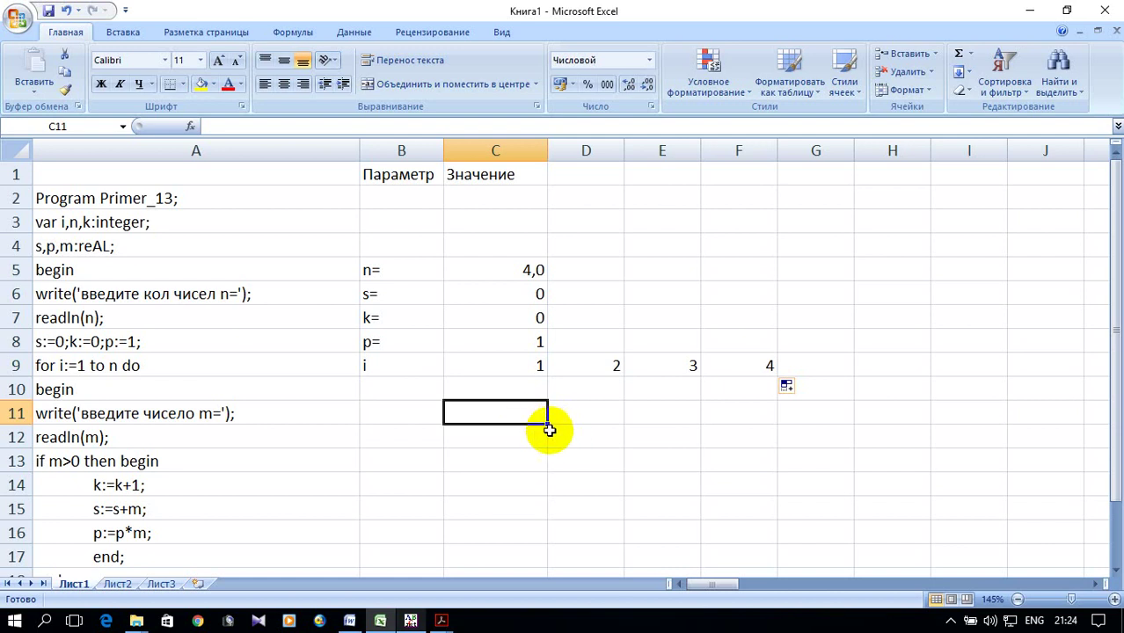
Enter the parameter label m in B12, beside the readln(m) line
left_click(399, 411)
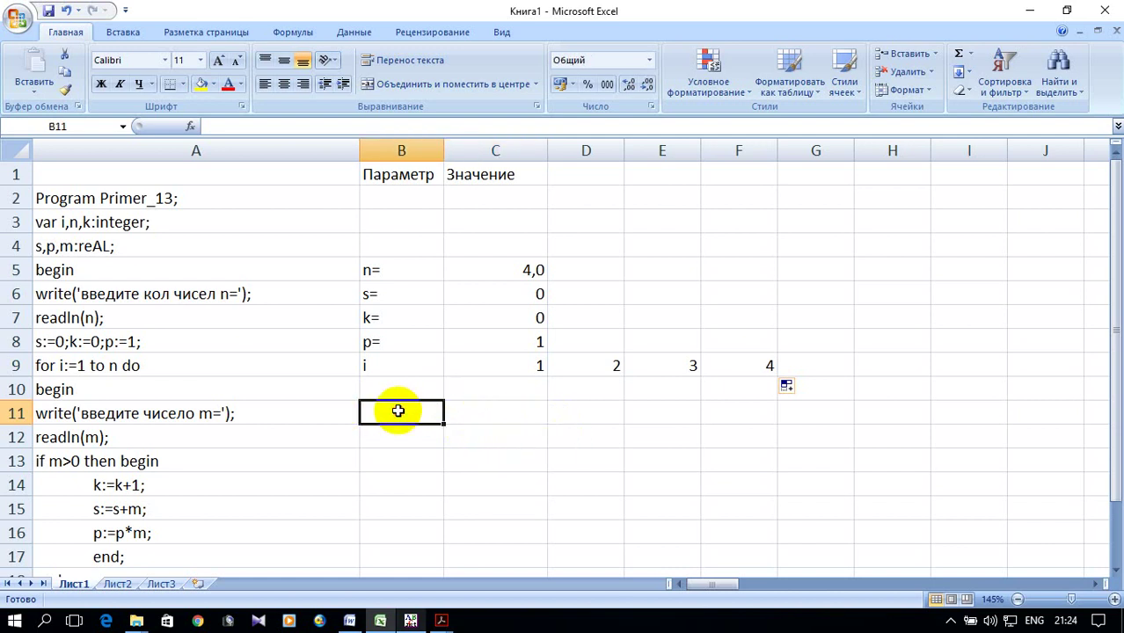
left_click(397, 436)
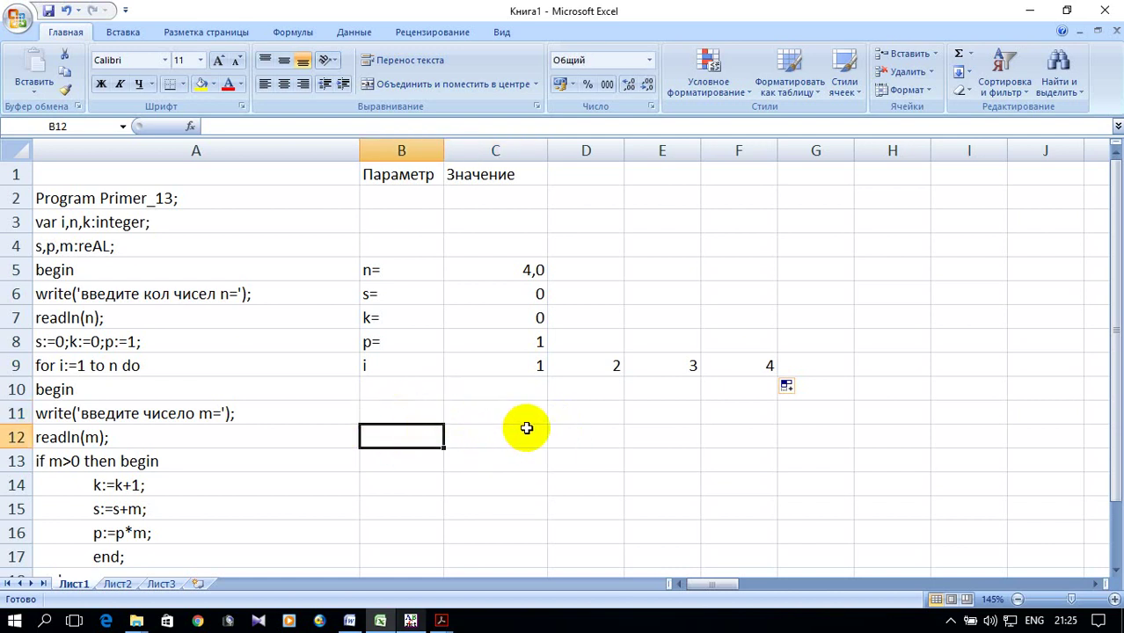
type("m")
Check the entered numbers in the PascalABC.NET output and record m values 1, -1 and 0 in C12, D12 and E12
left_click(519, 429)
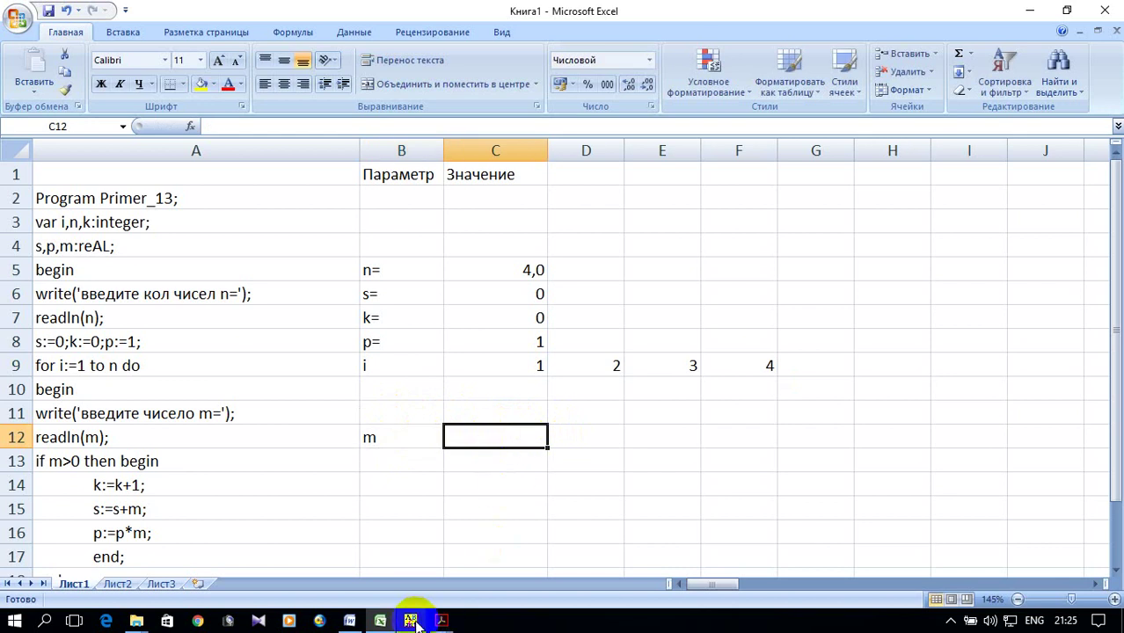
mouse_move(414, 622)
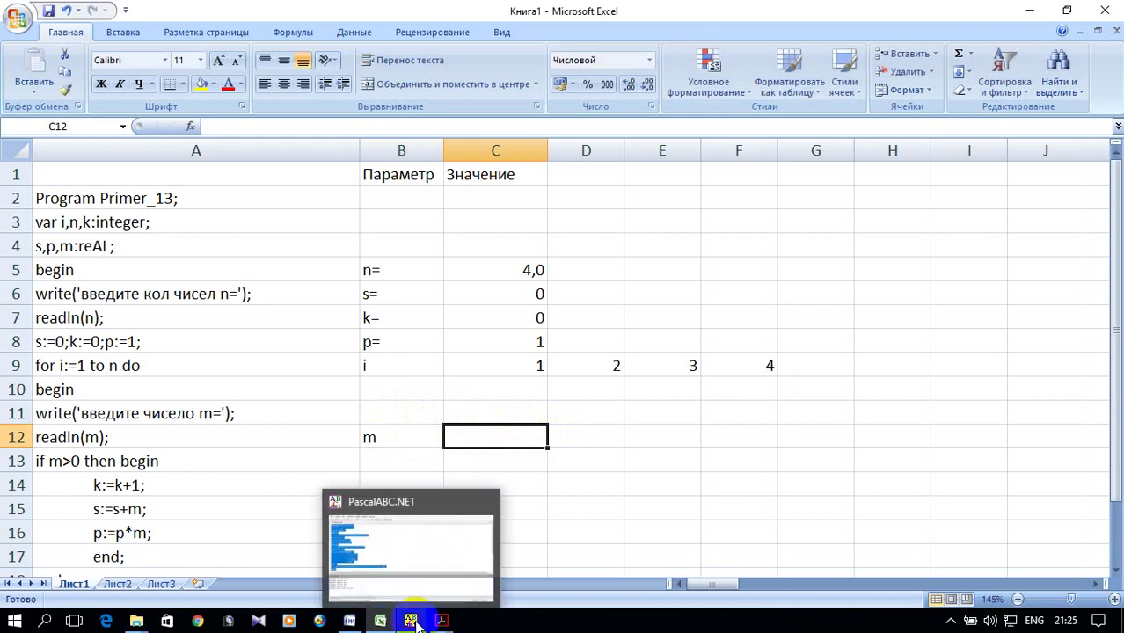
left_click(410, 621)
left_click(410, 621)
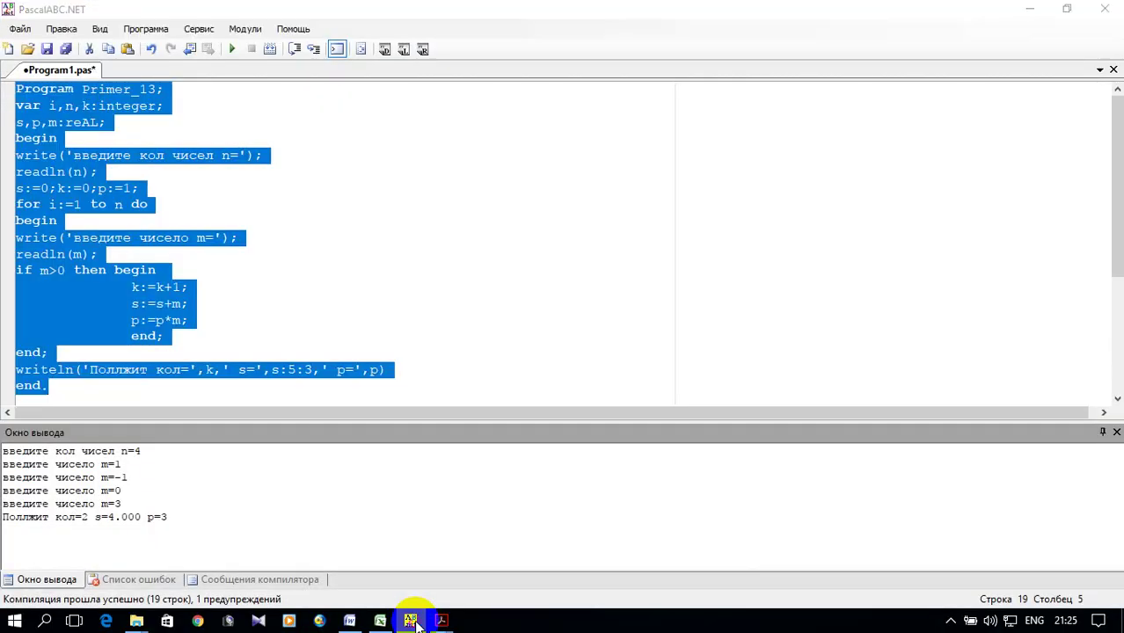
type("1")
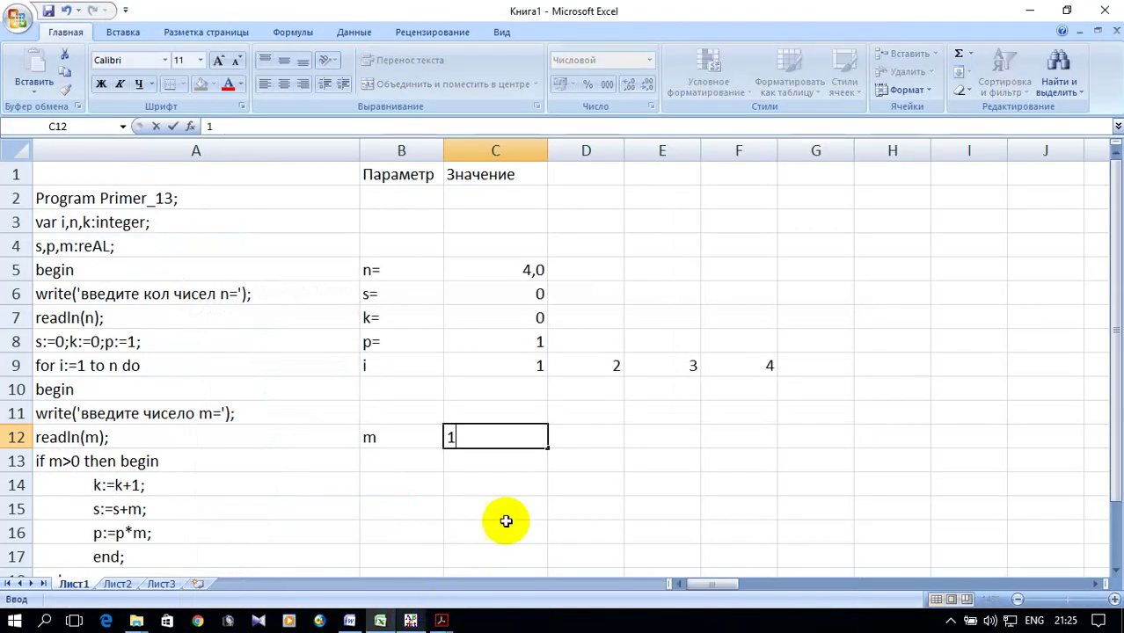
left_click(568, 435)
type("-1")
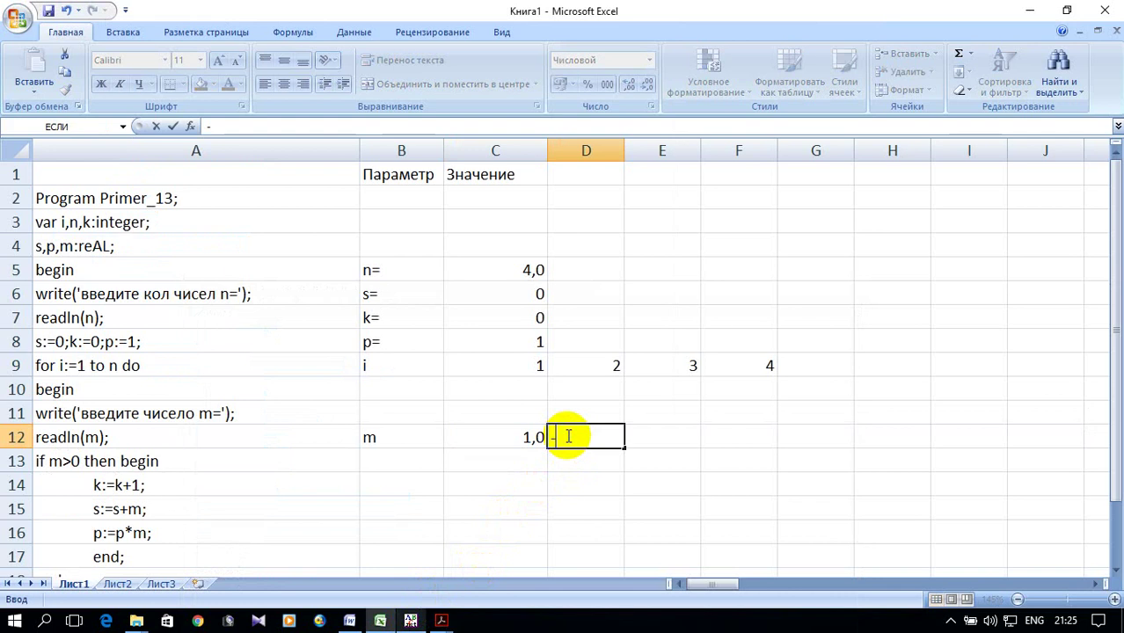
left_click(661, 437)
type("0")
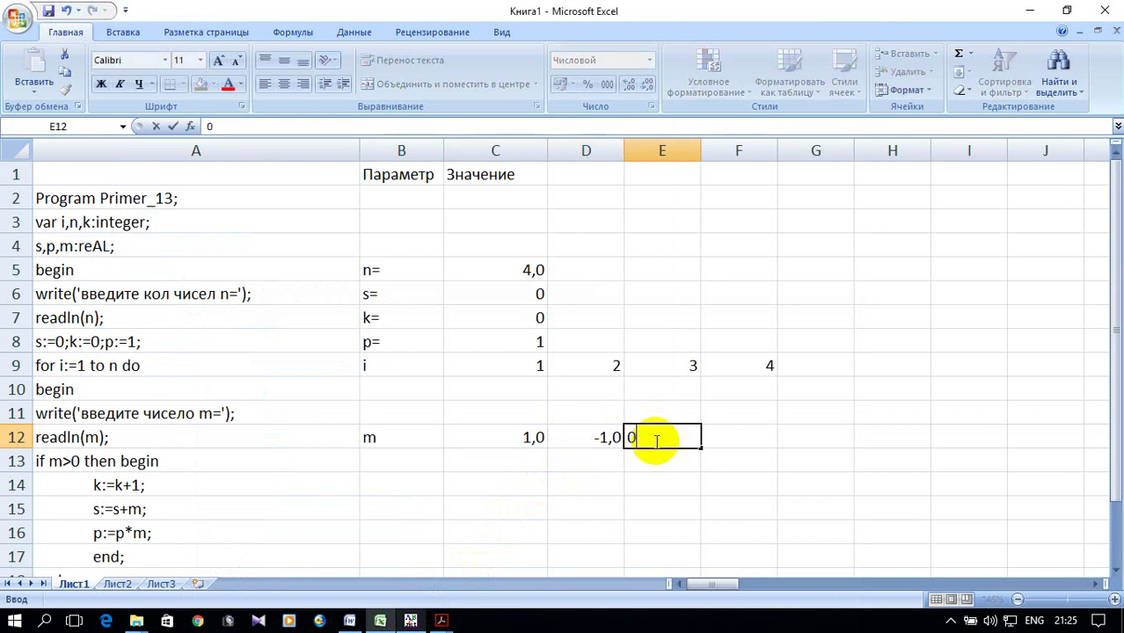
Recheck the PascalABC.NET output and record the fourth m value, 3, in F12
left_click(411, 621)
left_click(411, 621)
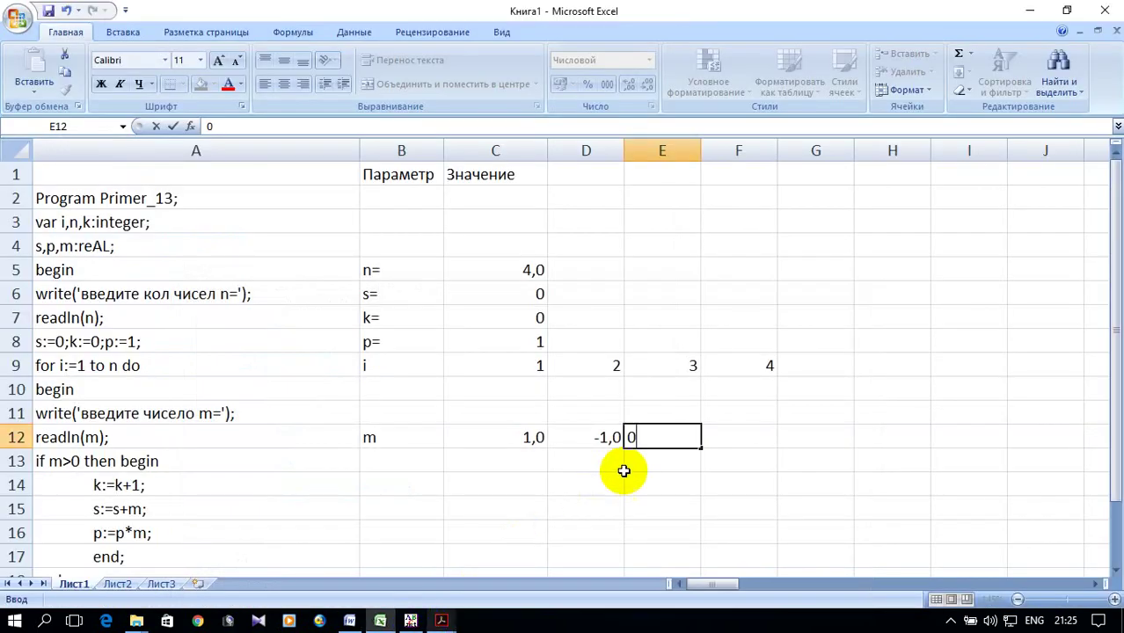
left_click(758, 437)
type("3")
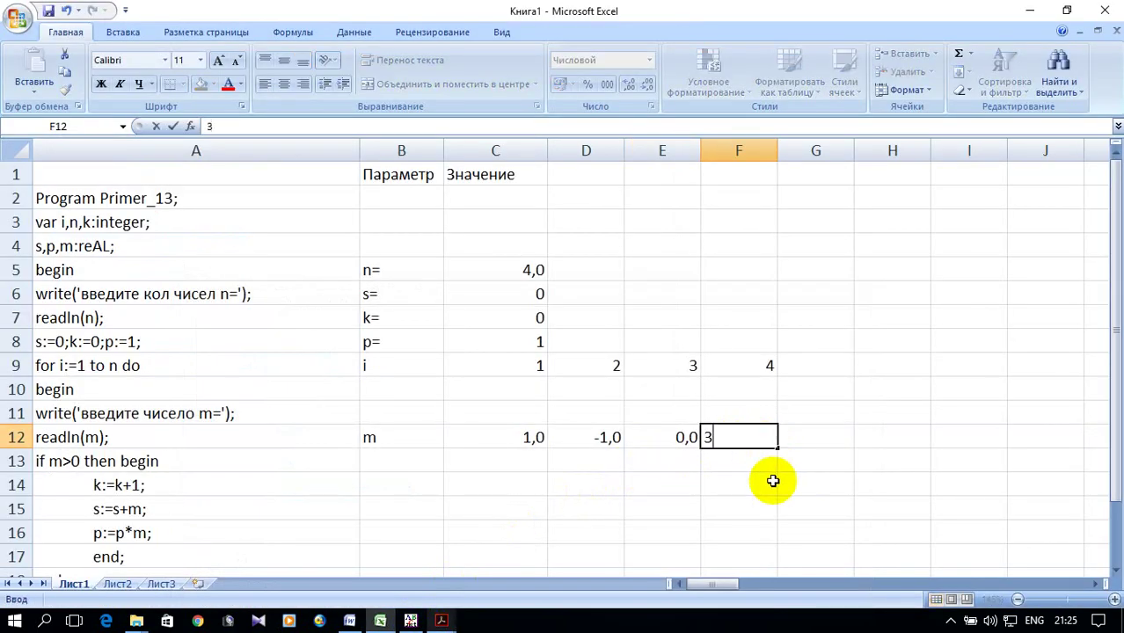
scroll(741, 474, "down", 3)
scroll(695, 396, "up", 1)
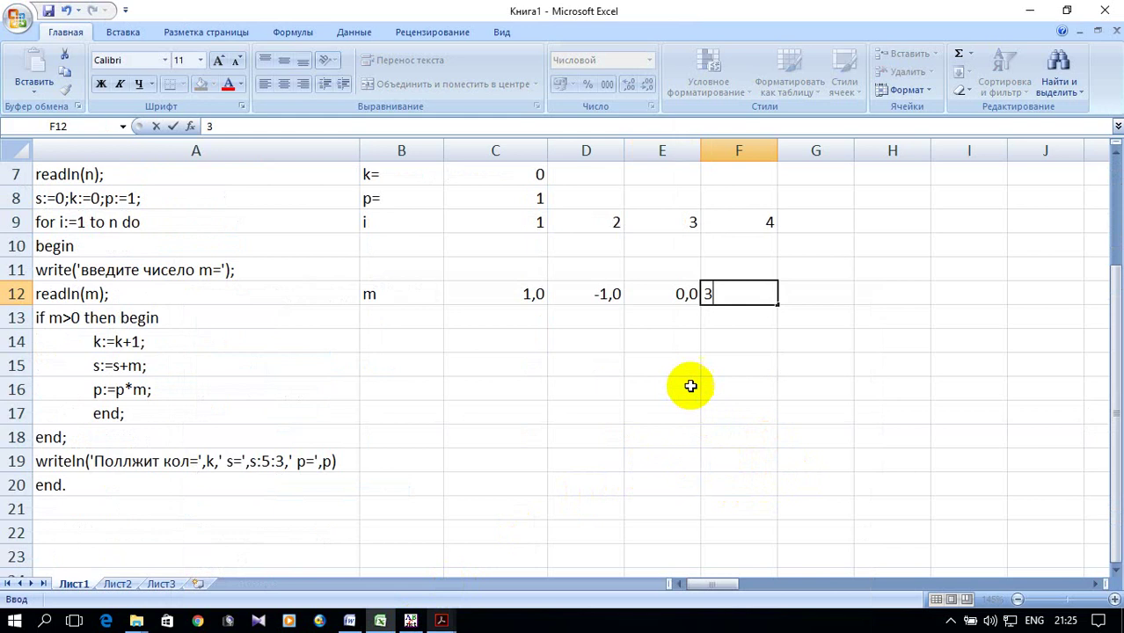
left_click(681, 374)
scroll(752, 380, "up", 1)
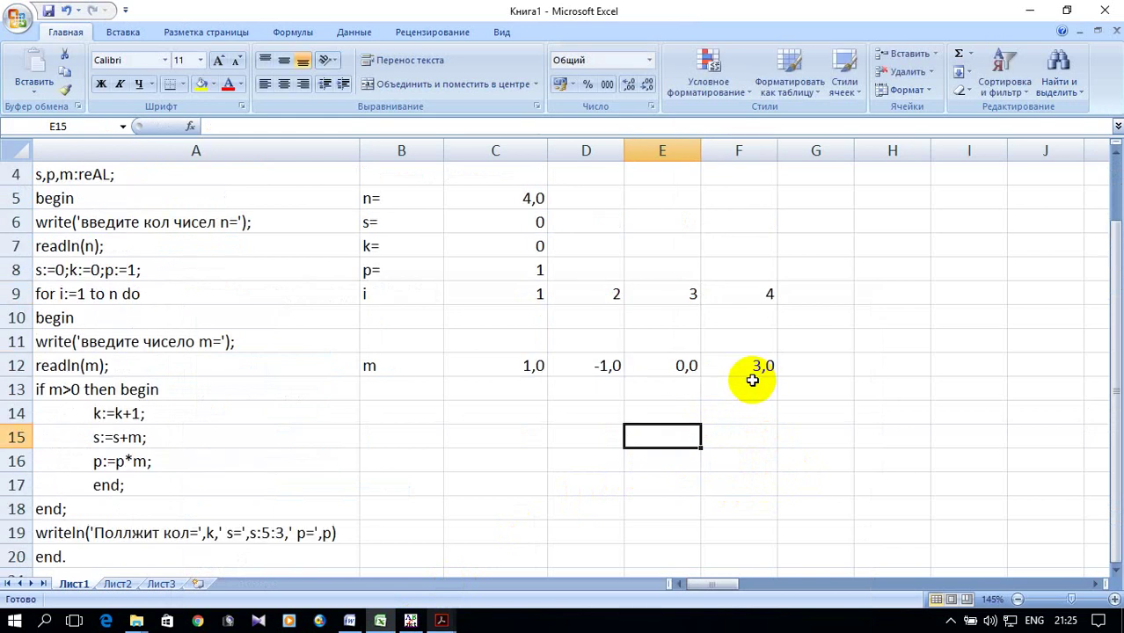
Change the label in B12 to m= and enter the label k= in B14
left_click(391, 413)
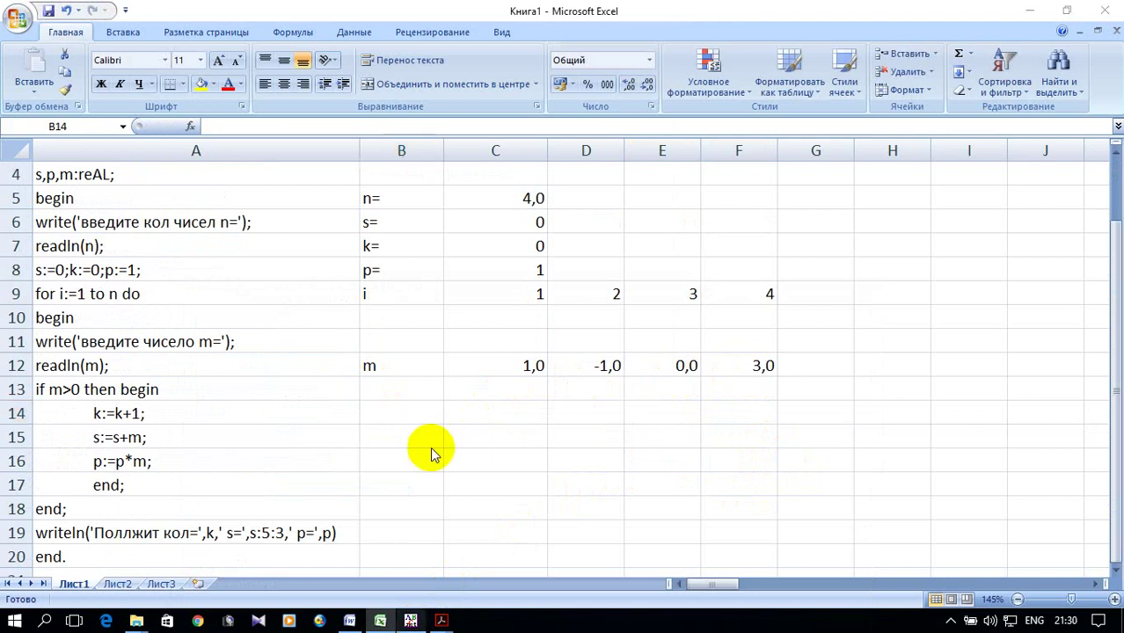
left_click(391, 368)
double_click(391, 365)
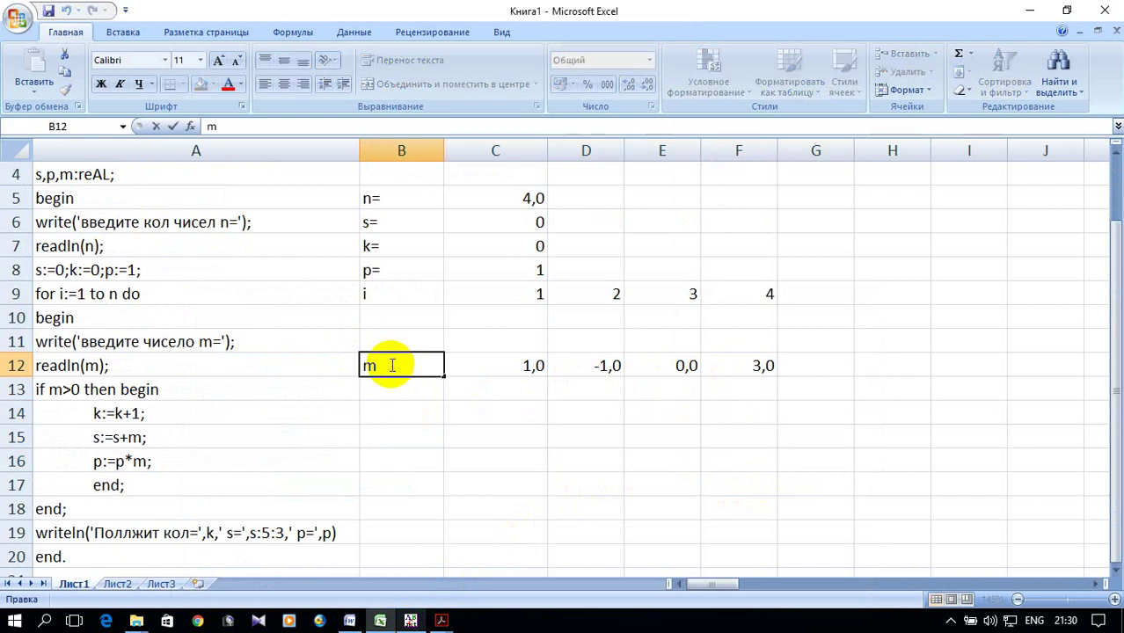
left_click(395, 410)
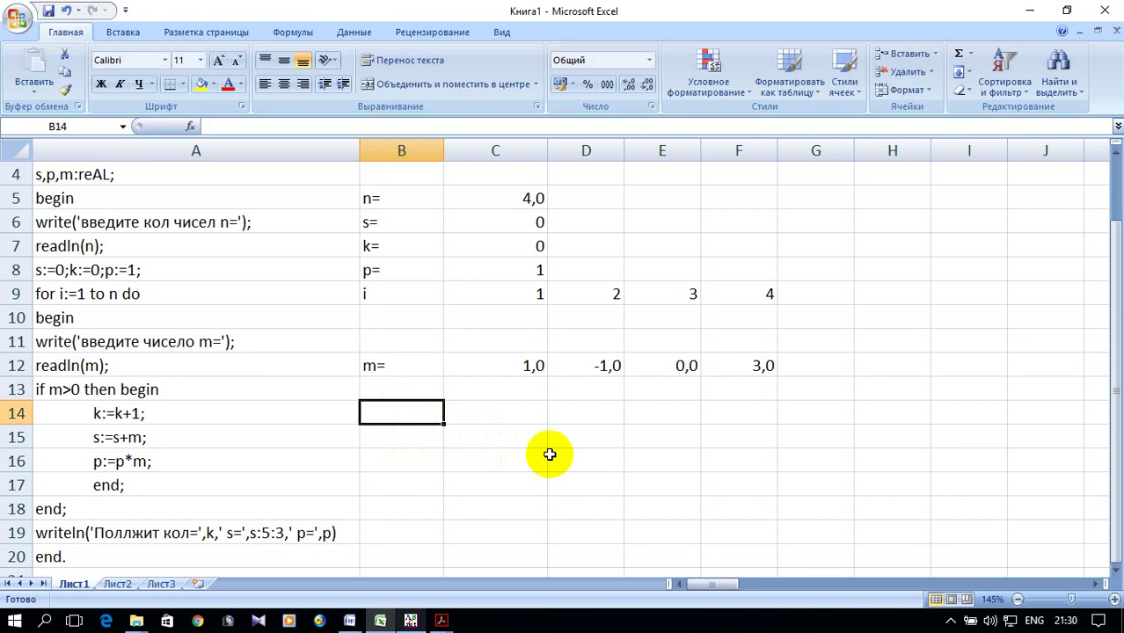
type("k=")
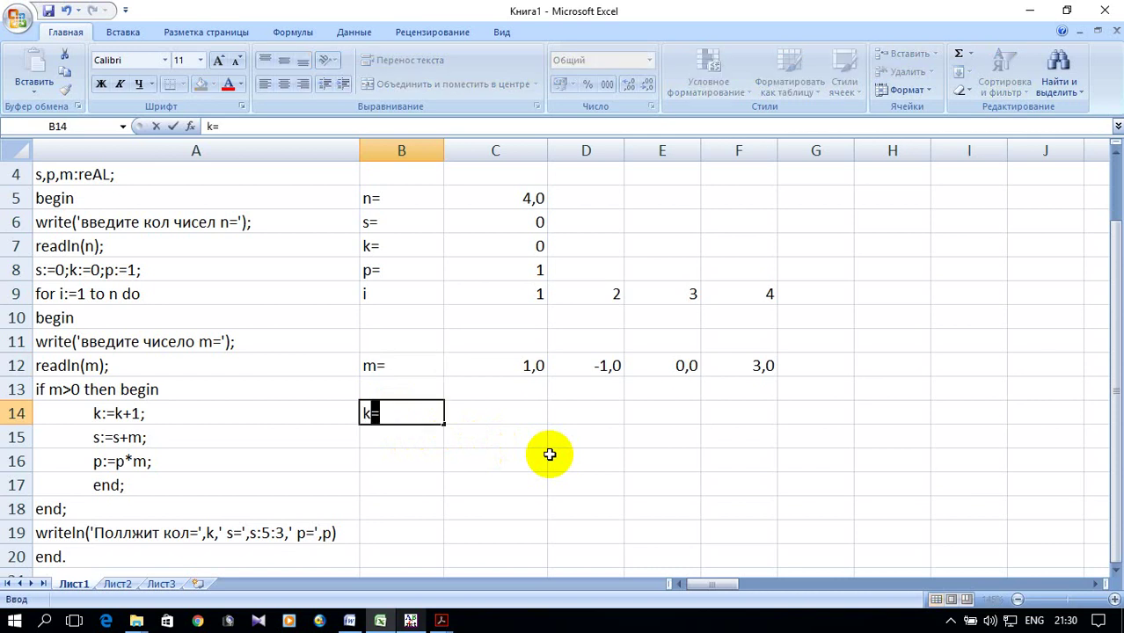
Insert the ЕСЛИ function from the Логические category into C14, keeping its arguments dialog clear of column C
left_click(485, 410)
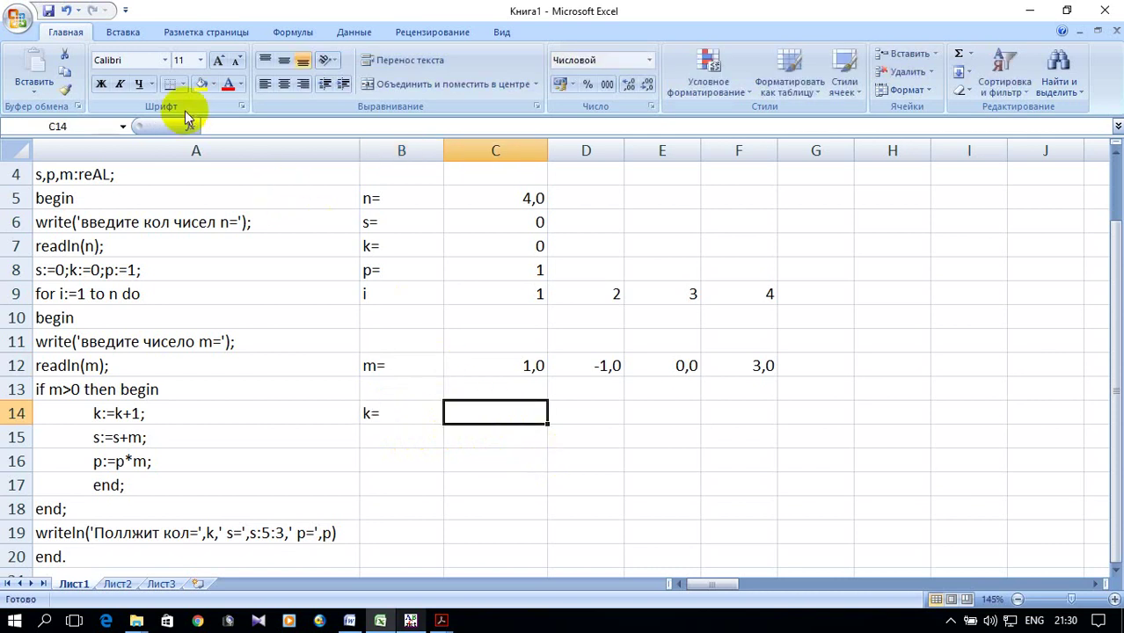
left_click(189, 126)
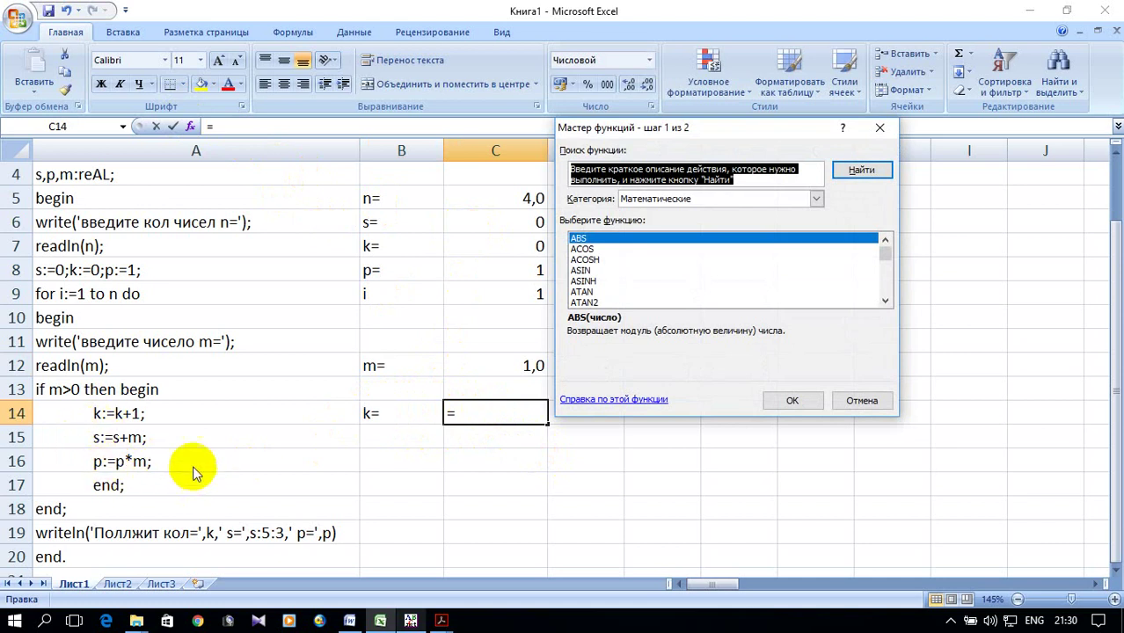
left_click(815, 201)
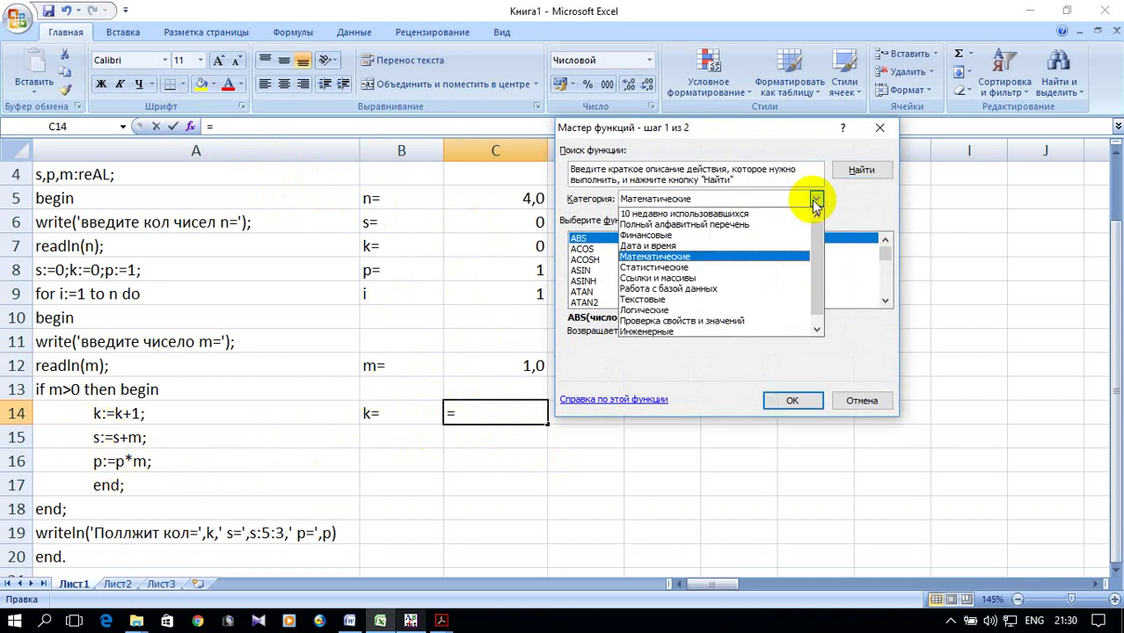
left_click(708, 308)
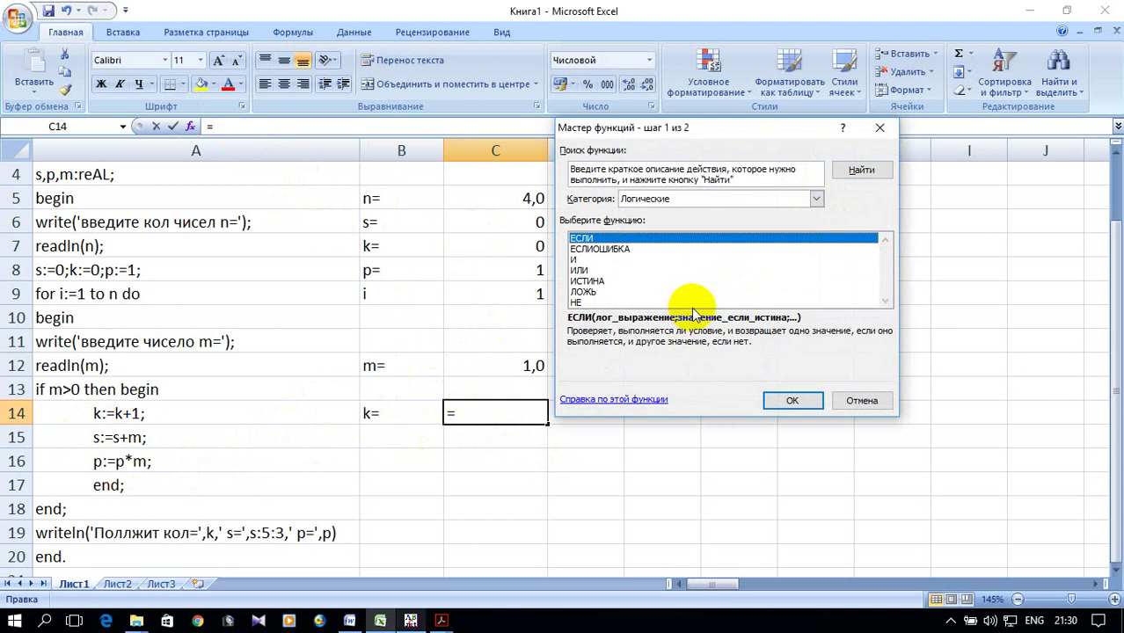
left_click(792, 401)
left_click_drag(678, 27, 789, 250)
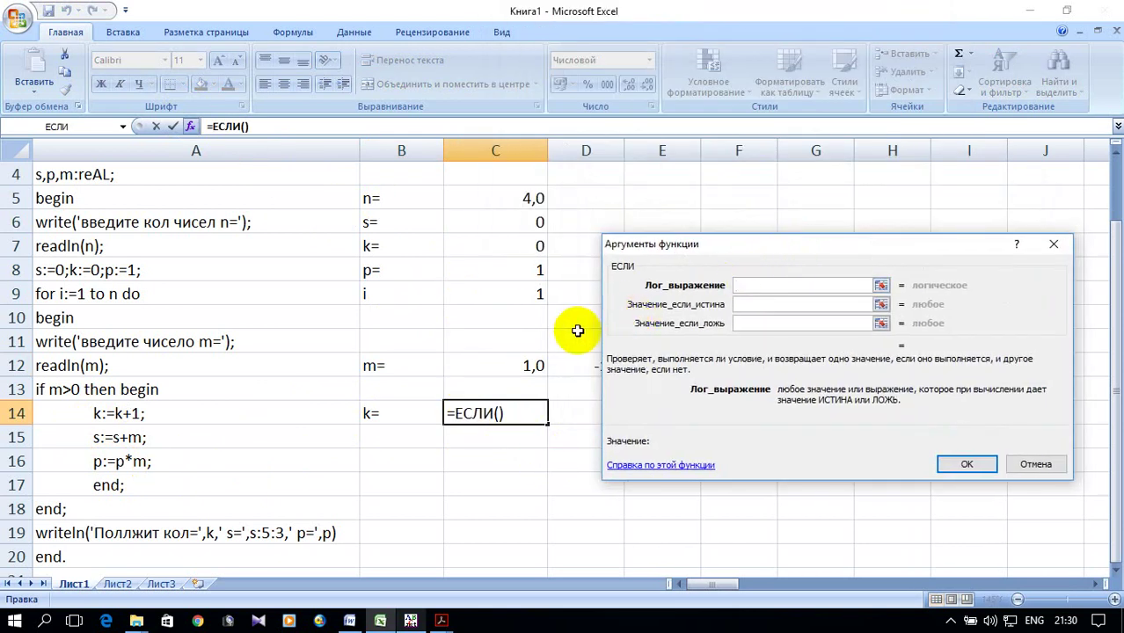
Set the ЕСЛИ arguments in C14 to condition C12>0, value 1 if true and 0 if false, and apply them
left_click(517, 368)
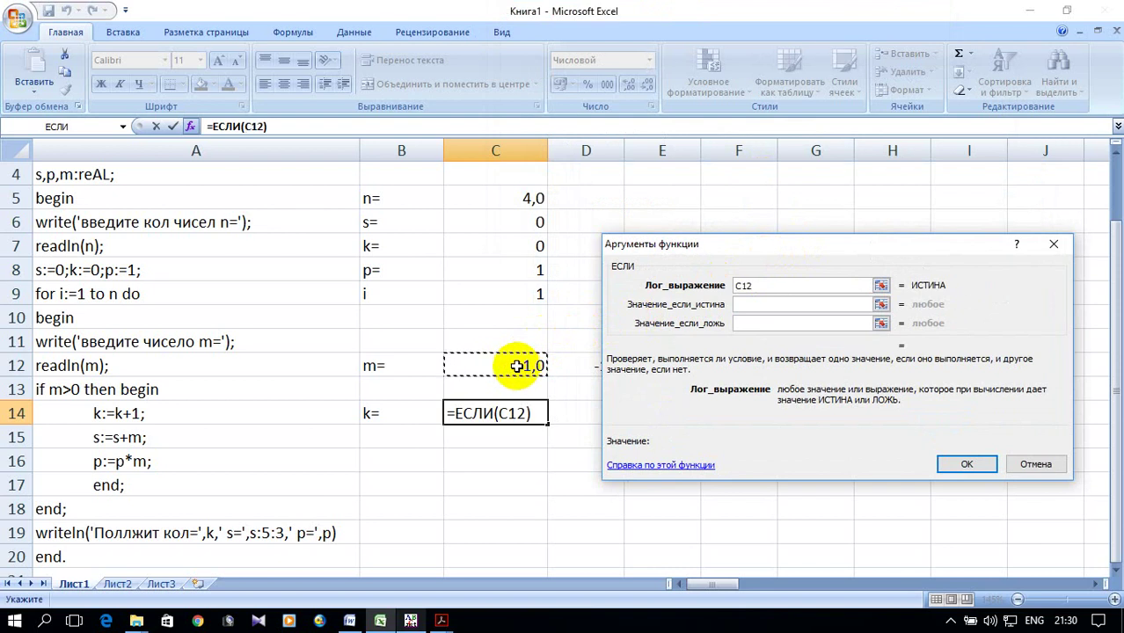
type(">0")
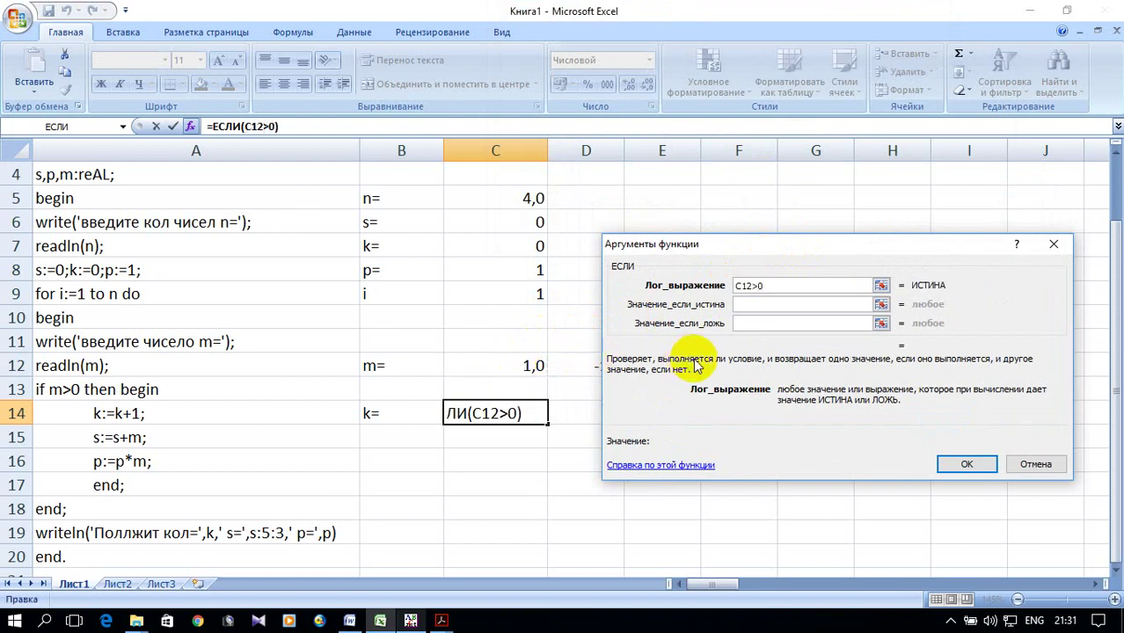
left_click(747, 307)
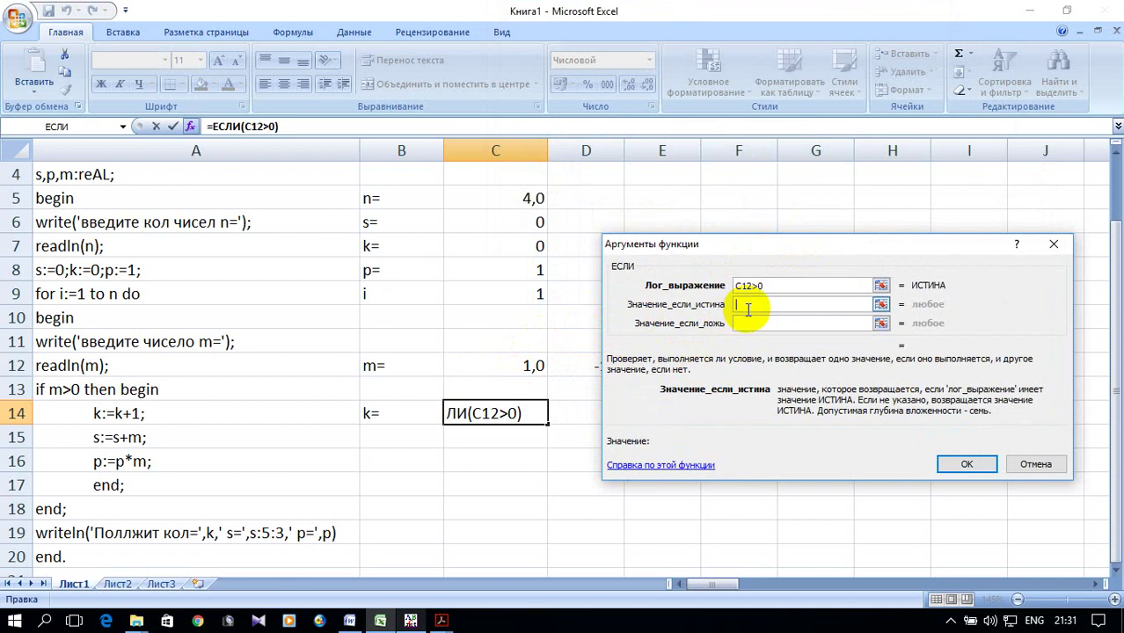
left_click_drag(798, 245, 828, 238)
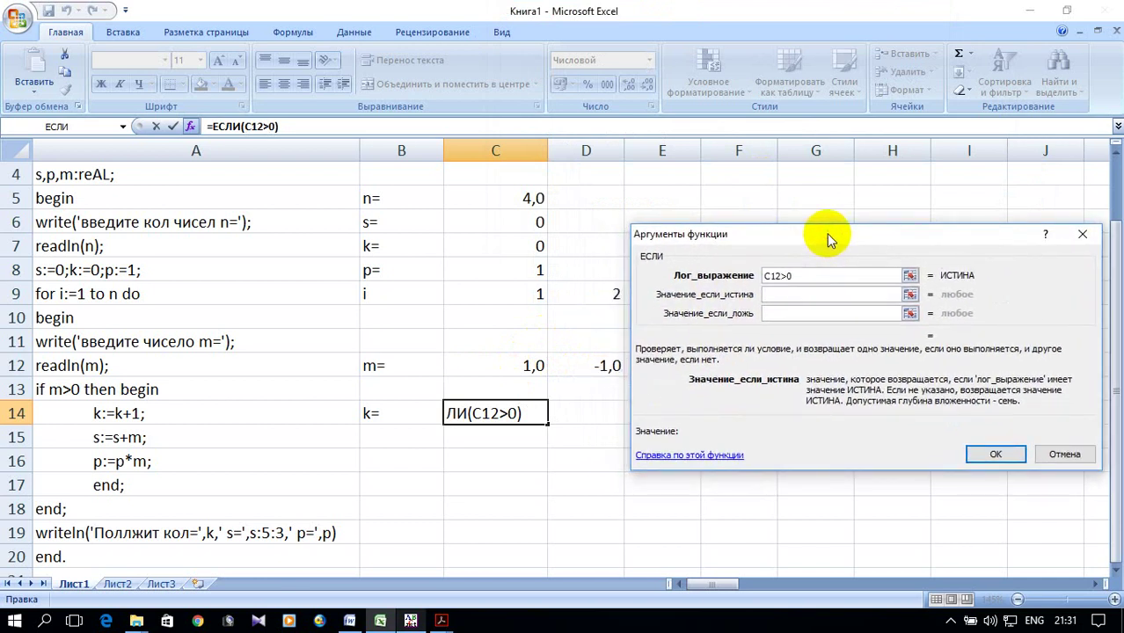
left_click(802, 314)
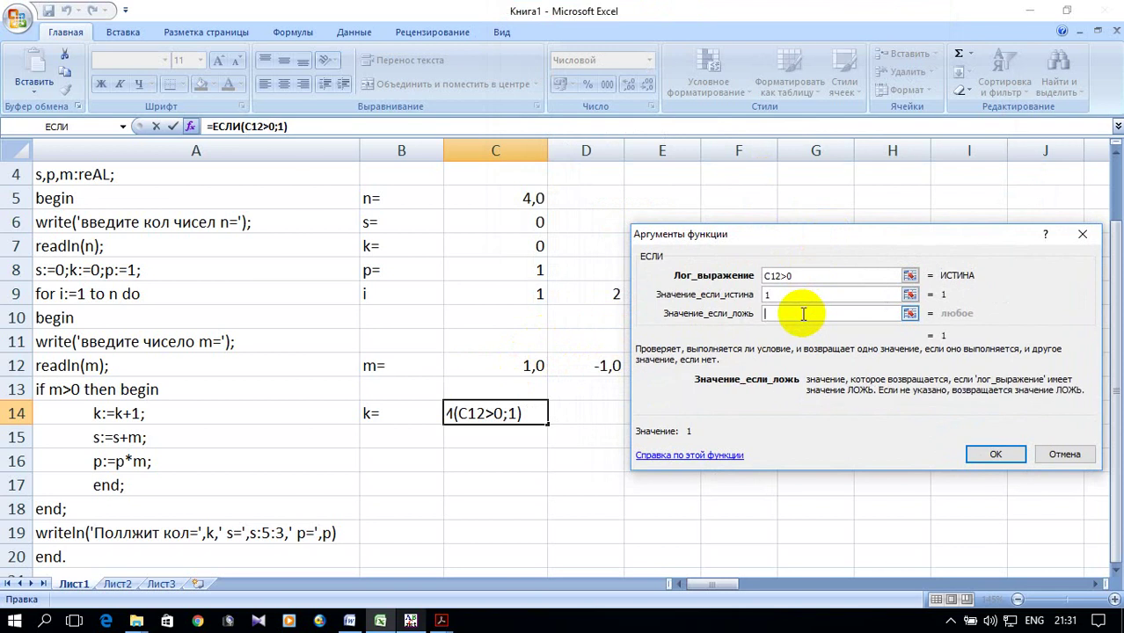
left_click(994, 454)
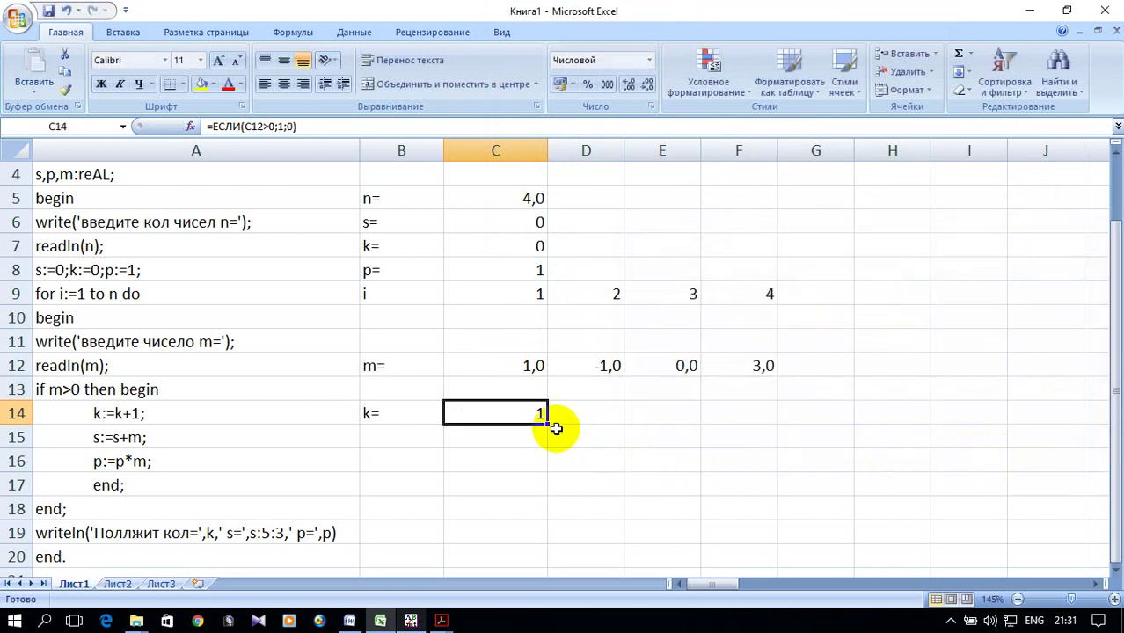
Fill the k formula from C14 across to F14 and enter the label s= in B15
left_click_drag(546, 425, 766, 431)
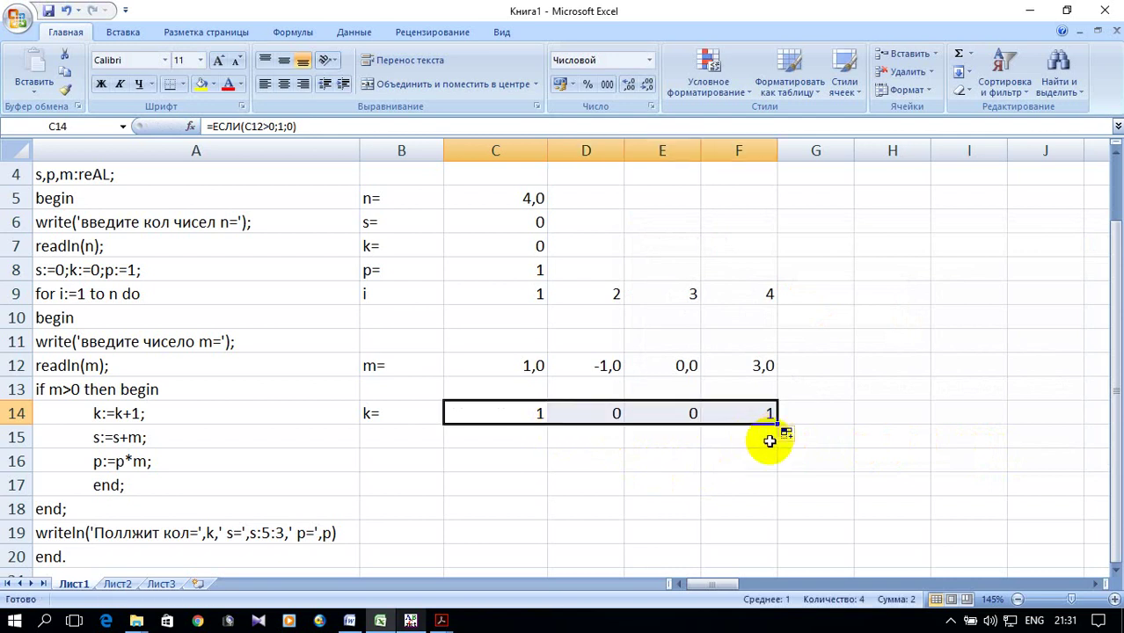
left_click(420, 437)
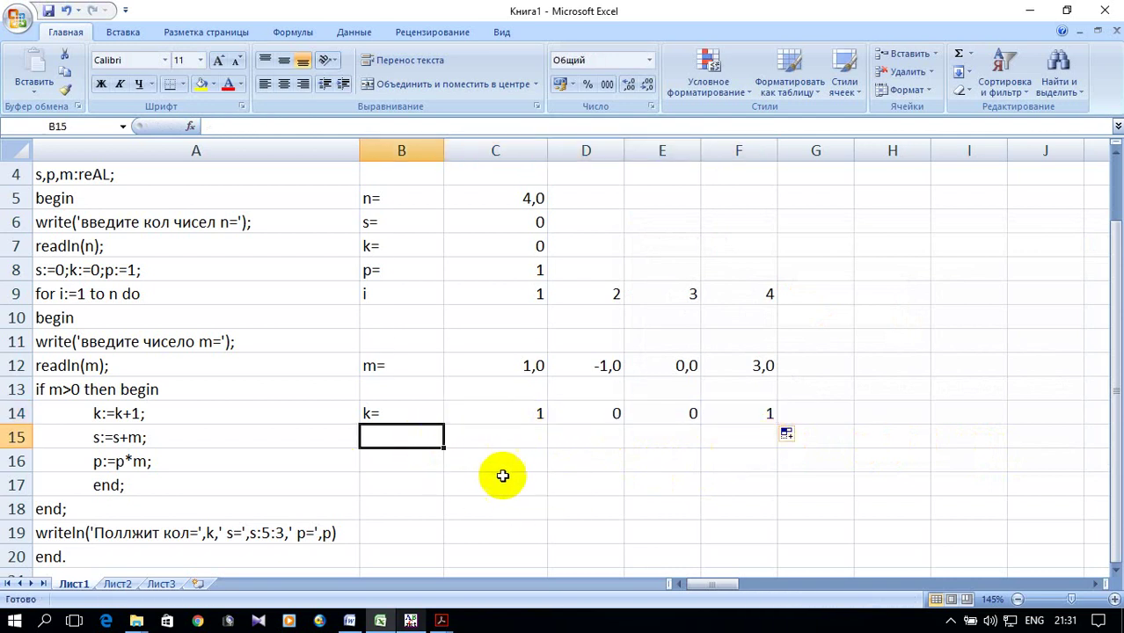
type("s=")
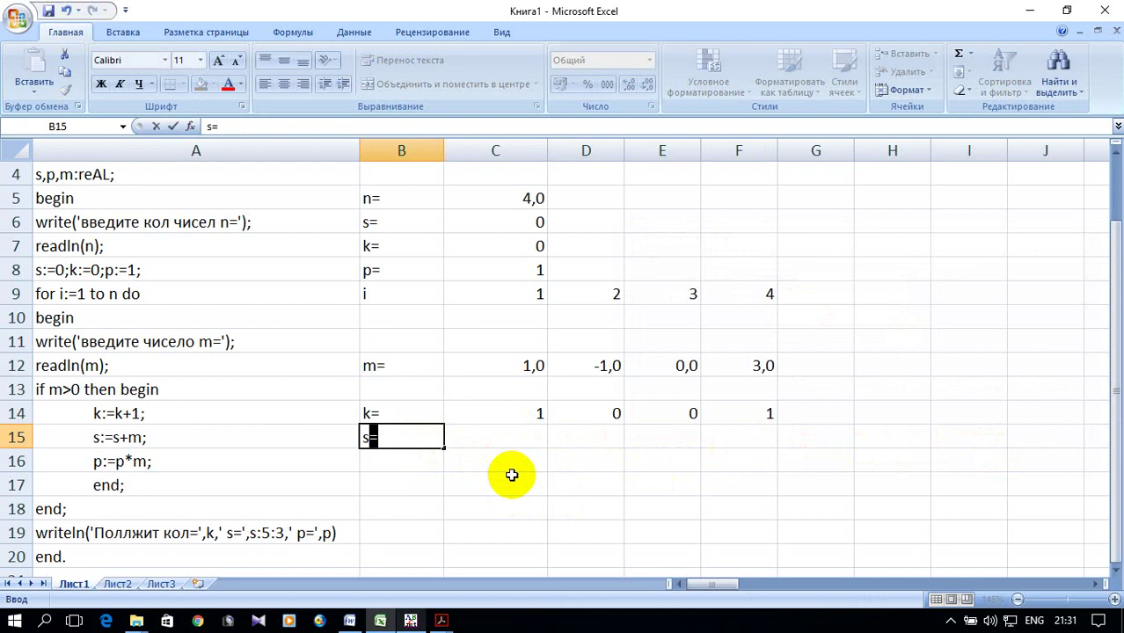
left_click(496, 443)
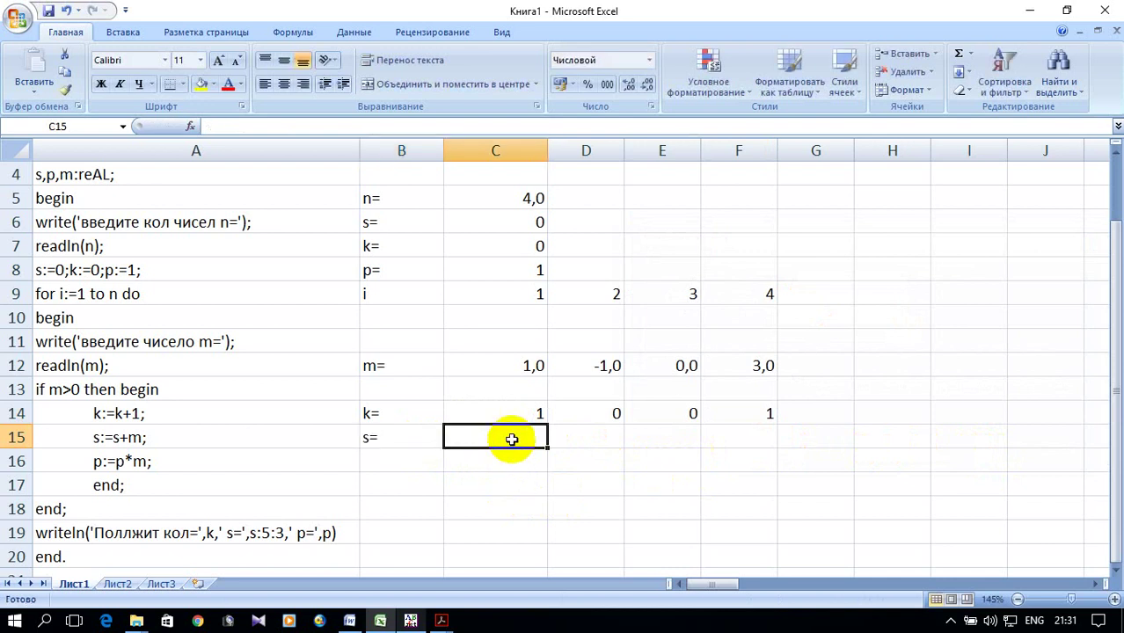
Copy the k formula from C14 down to C15 and change it to =ЕСЛИ(C12>0;C12;0)
left_click(538, 417)
left_click_drag(546, 423, 531, 435)
double_click(530, 435)
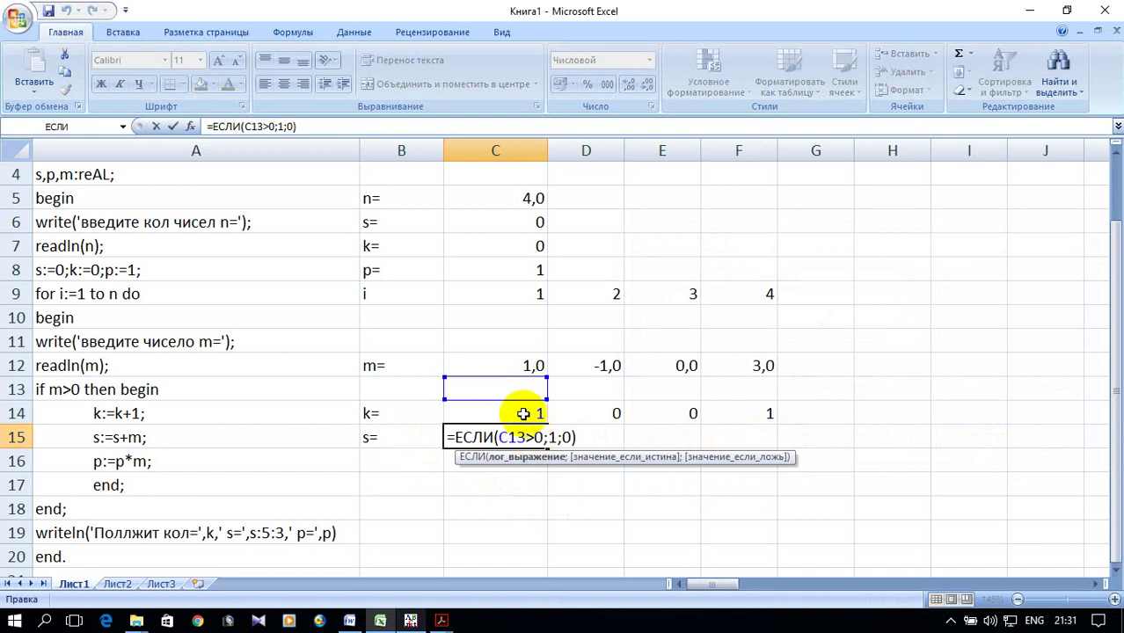
left_click(508, 369)
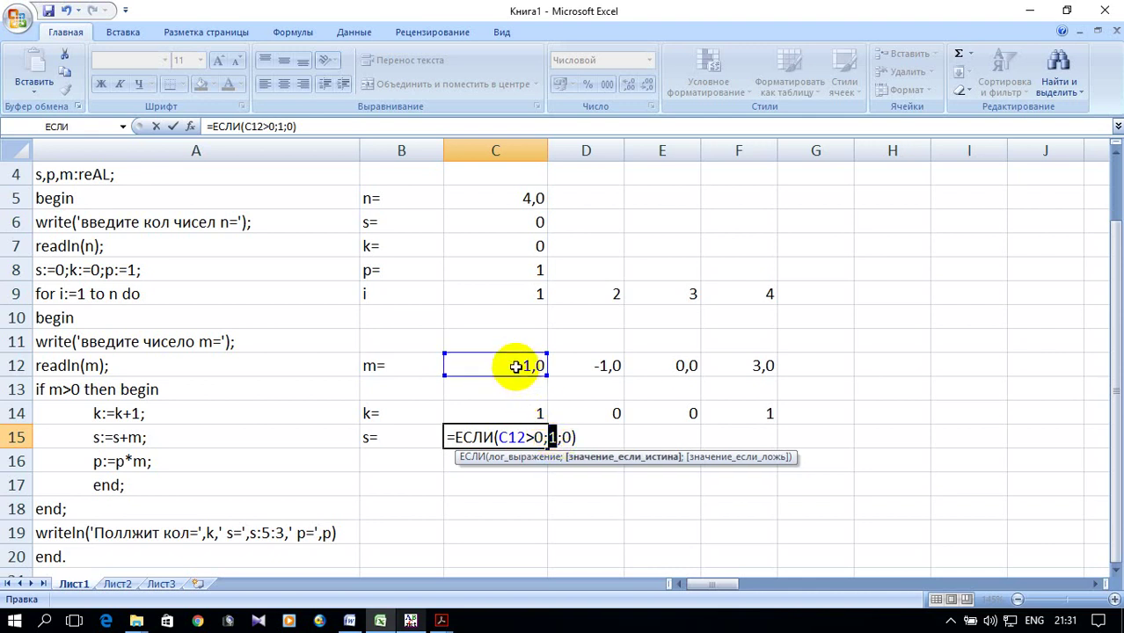
left_click(527, 367)
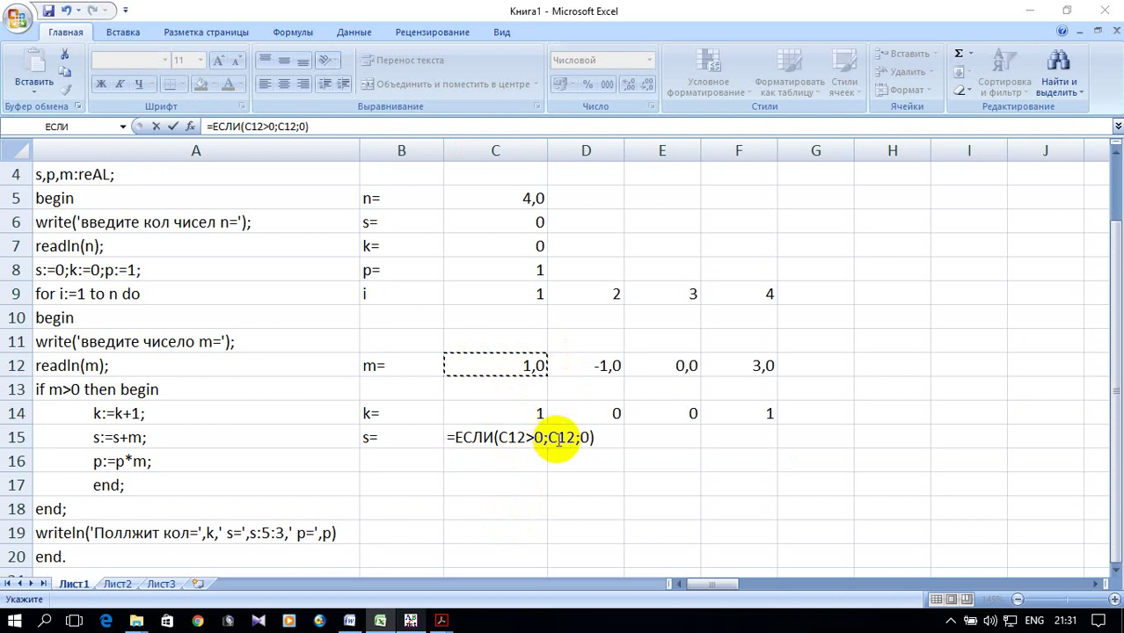
left_click(557, 437)
key("Return")
Fill the s formula from C15 across to F15 and enter the label p= in B16
left_click(527, 438)
left_click_drag(547, 448, 779, 447)
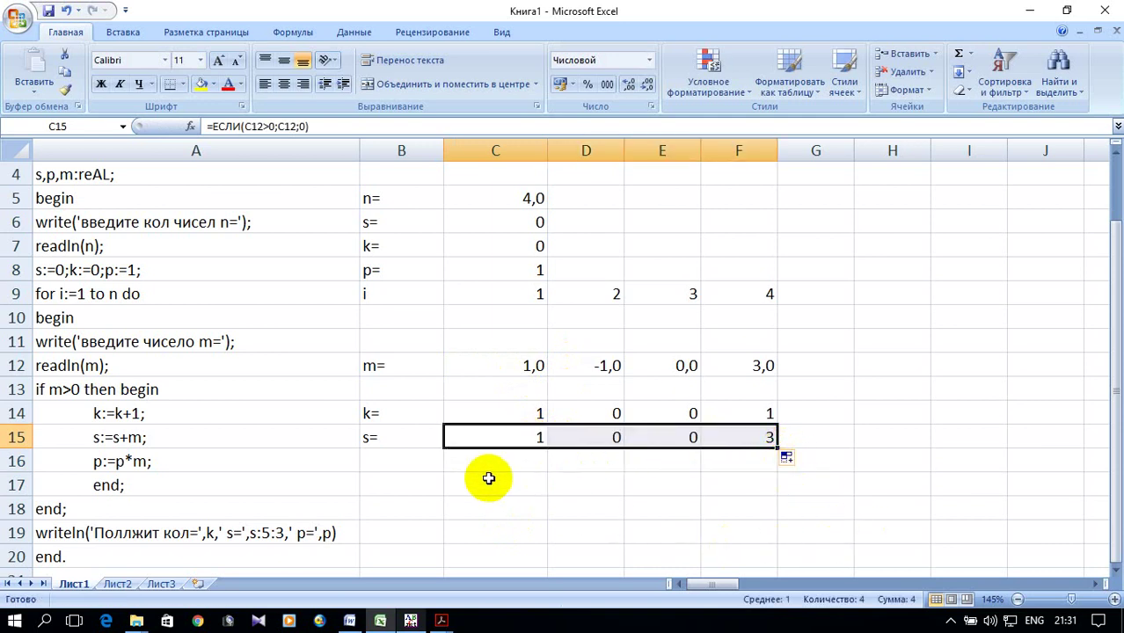
left_click(409, 472)
type("p[")
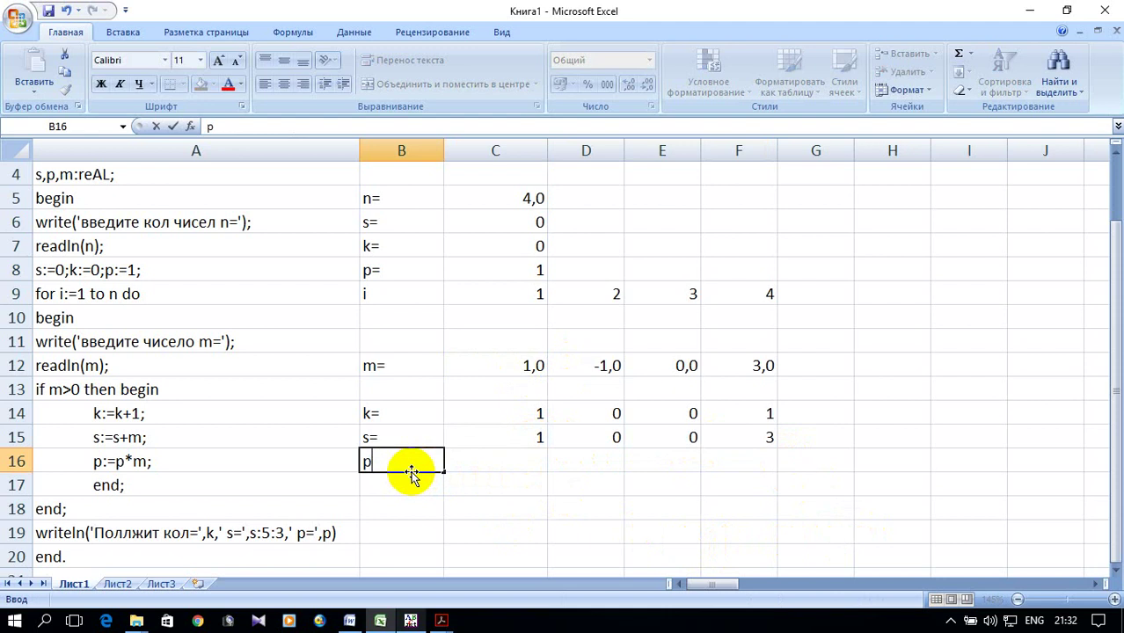
key("Return")
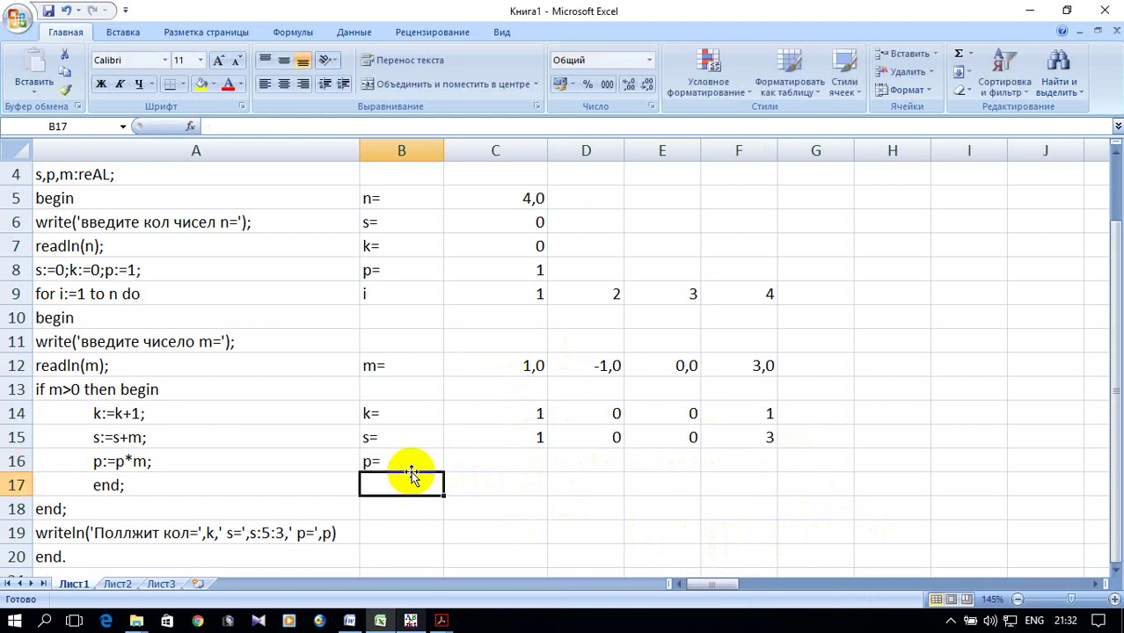
Copy the s formula into C16, changed to =ЕСЛИ(C12>0;C12;1), and fill it across to F16
left_click(505, 438)
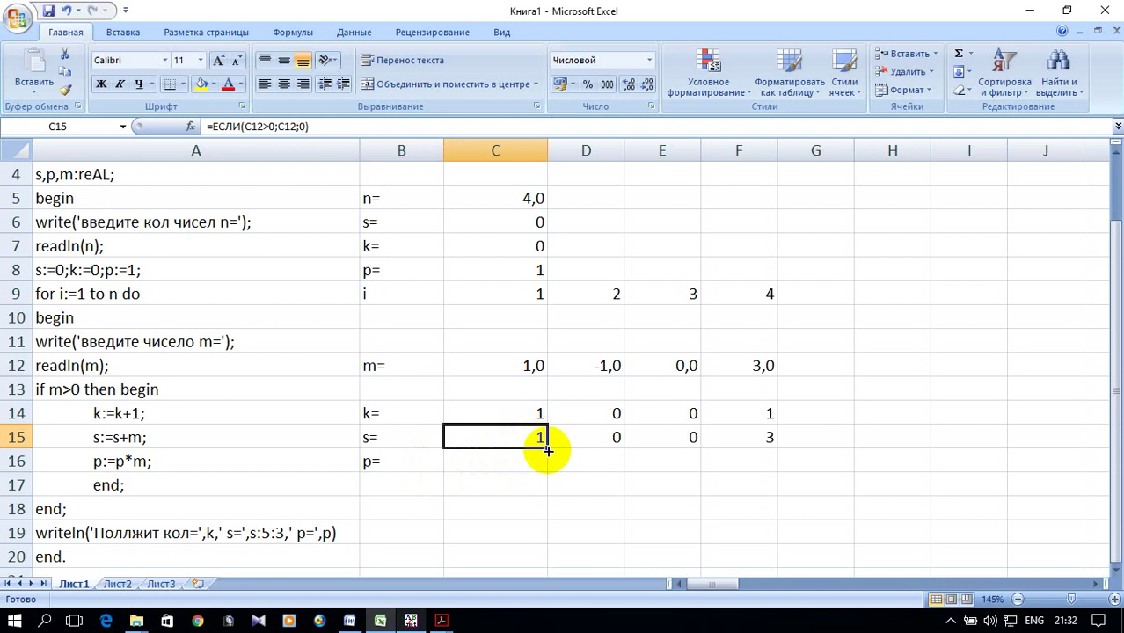
left_click_drag(547, 449, 547, 475)
double_click(523, 463)
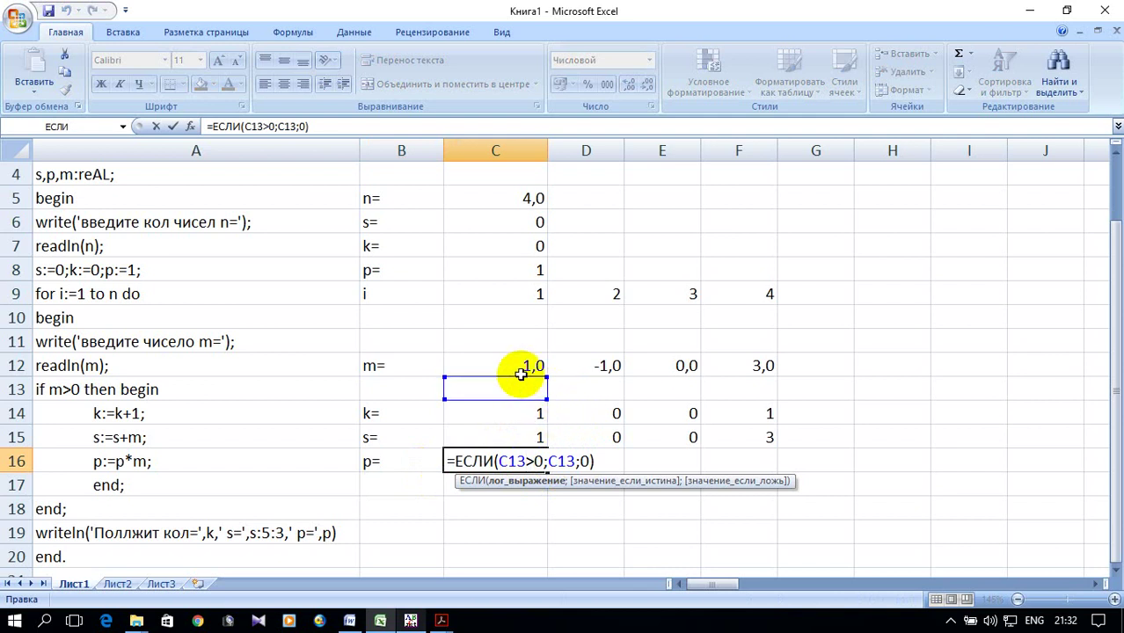
left_click_drag(523, 379, 520, 370)
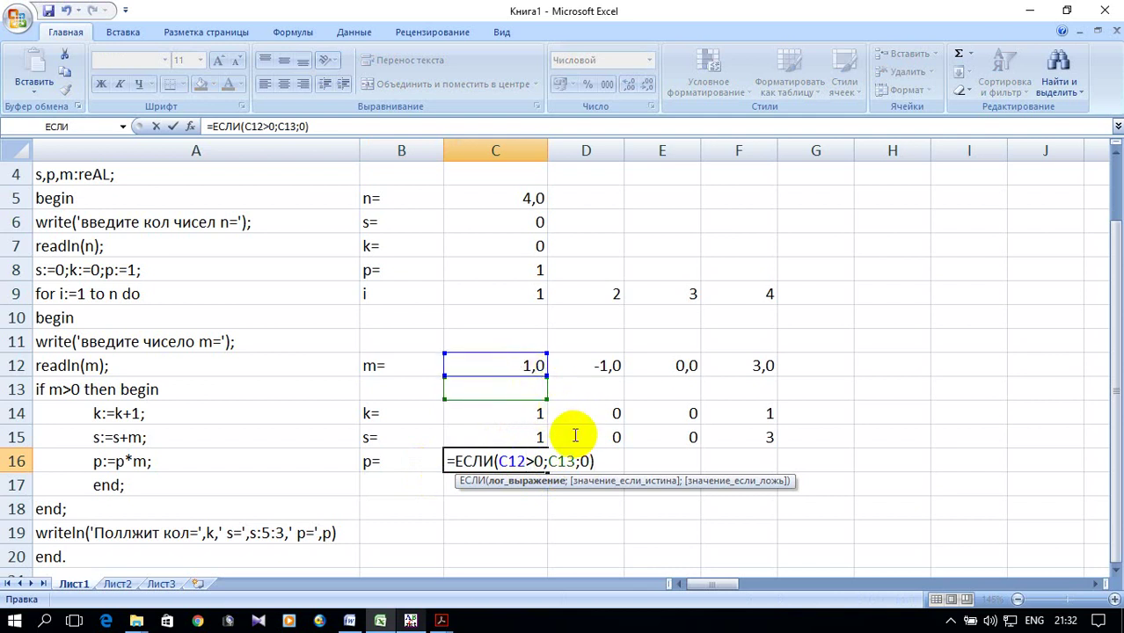
left_click_drag(534, 408, 545, 370)
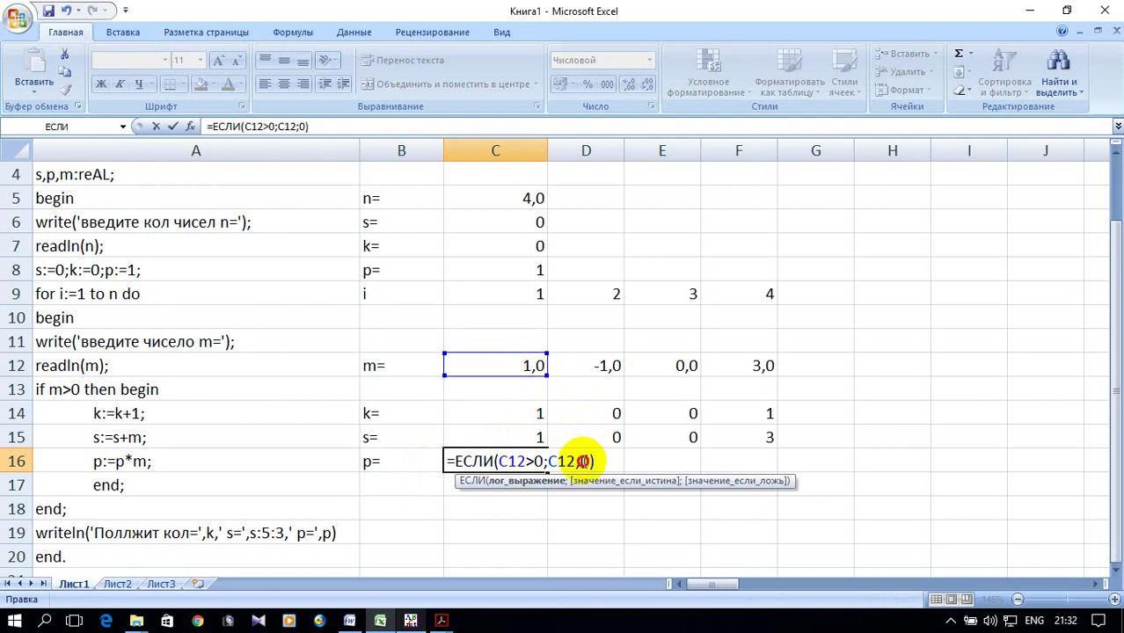
key("Return")
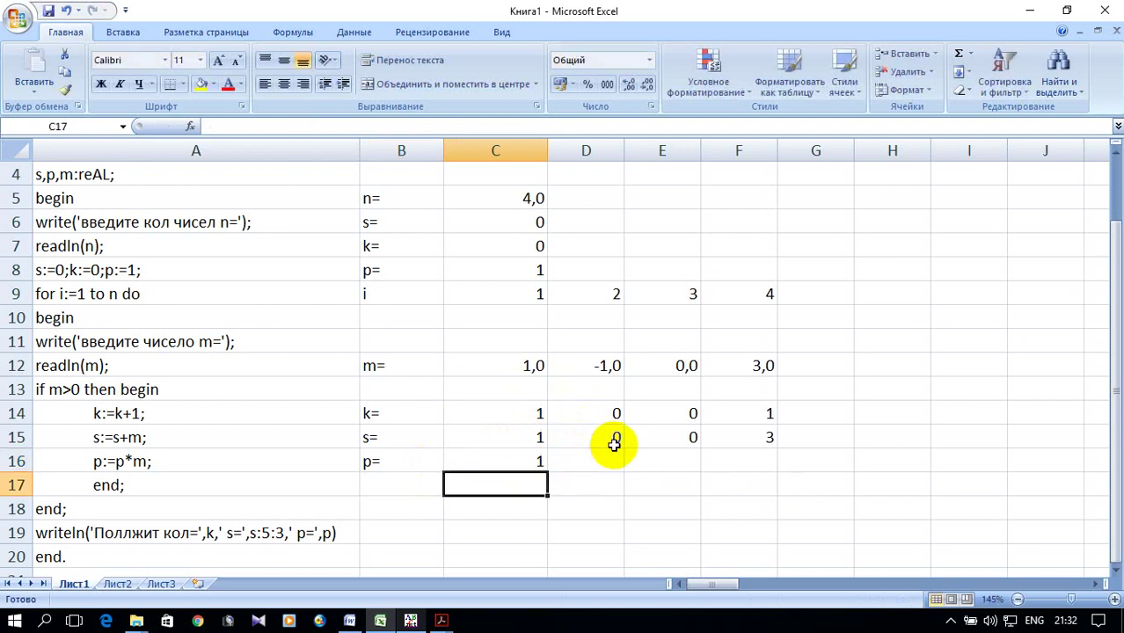
left_click(494, 455)
left_click_drag(548, 472, 783, 475)
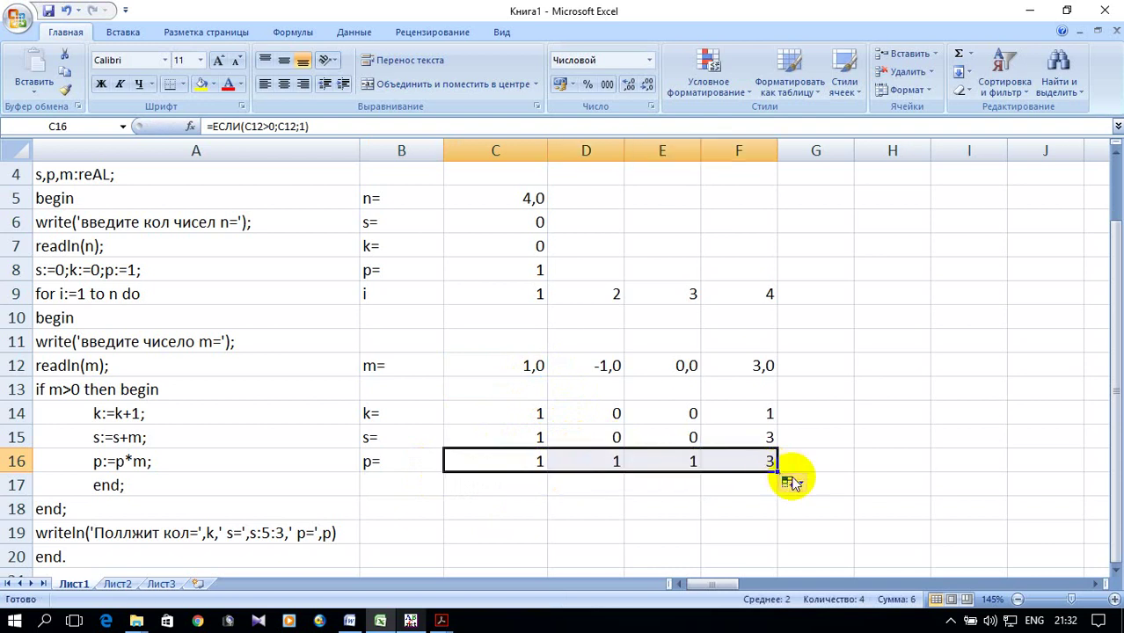
Total the k row in G14 with =СУММ(C14:F14) and extend the sum to the s row in G15
left_click(874, 416)
left_click(820, 416)
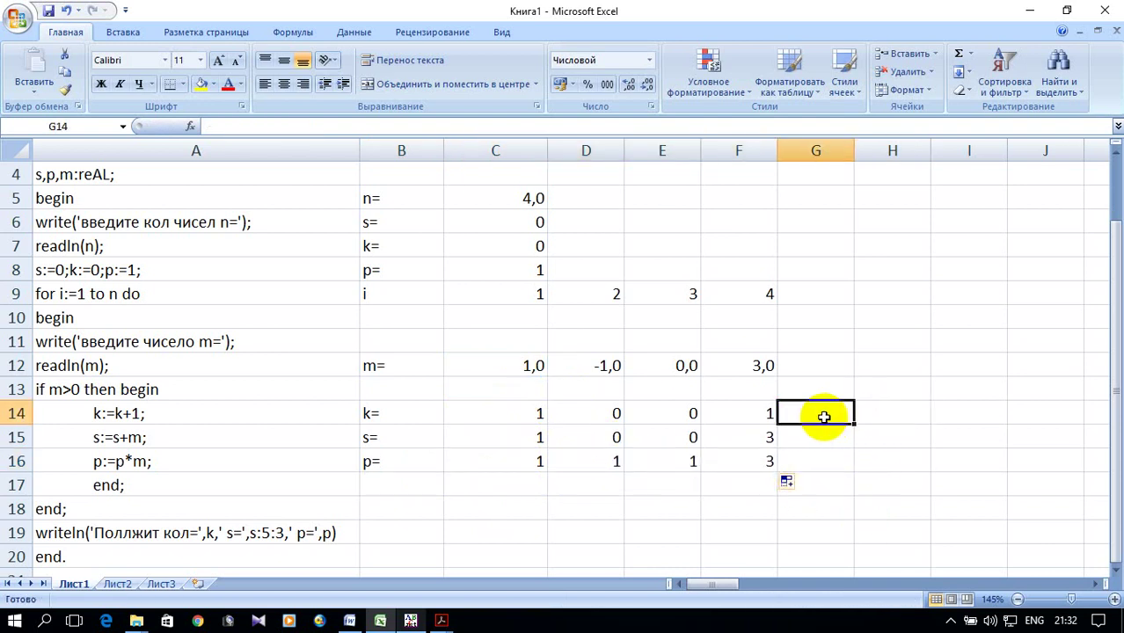
left_click(963, 55)
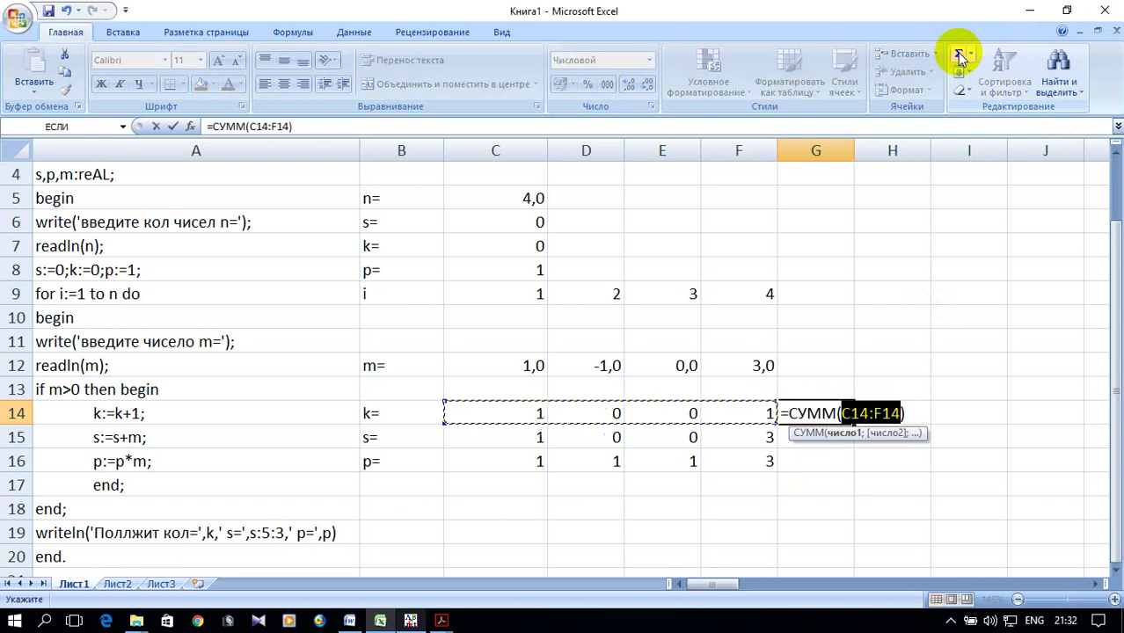
key("Return")
left_click(843, 411)
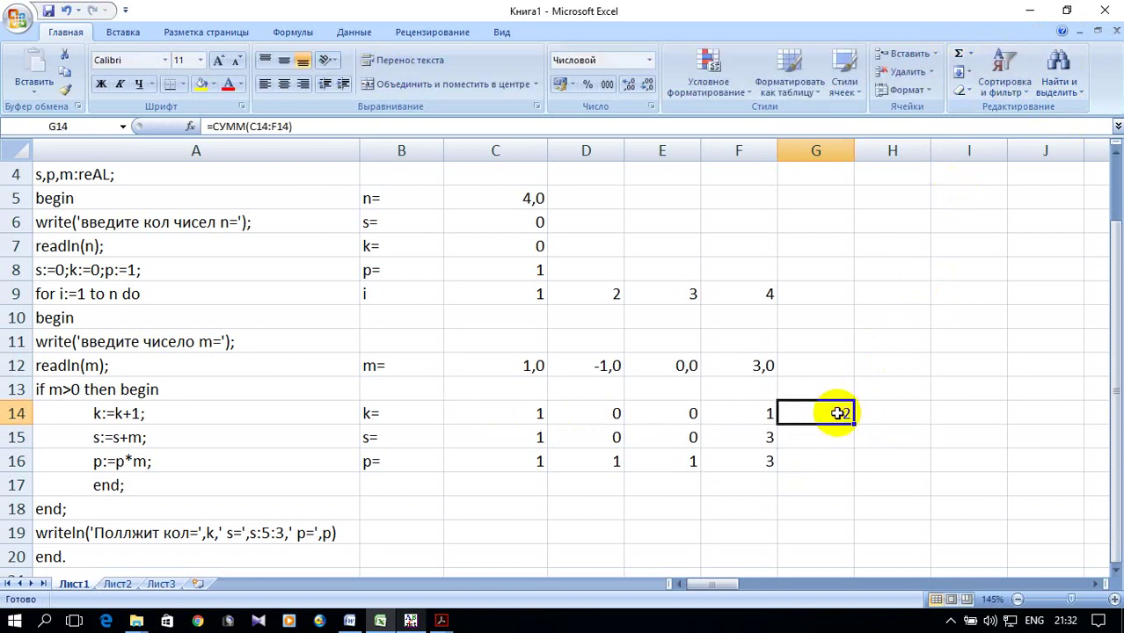
left_click_drag(853, 425, 853, 446)
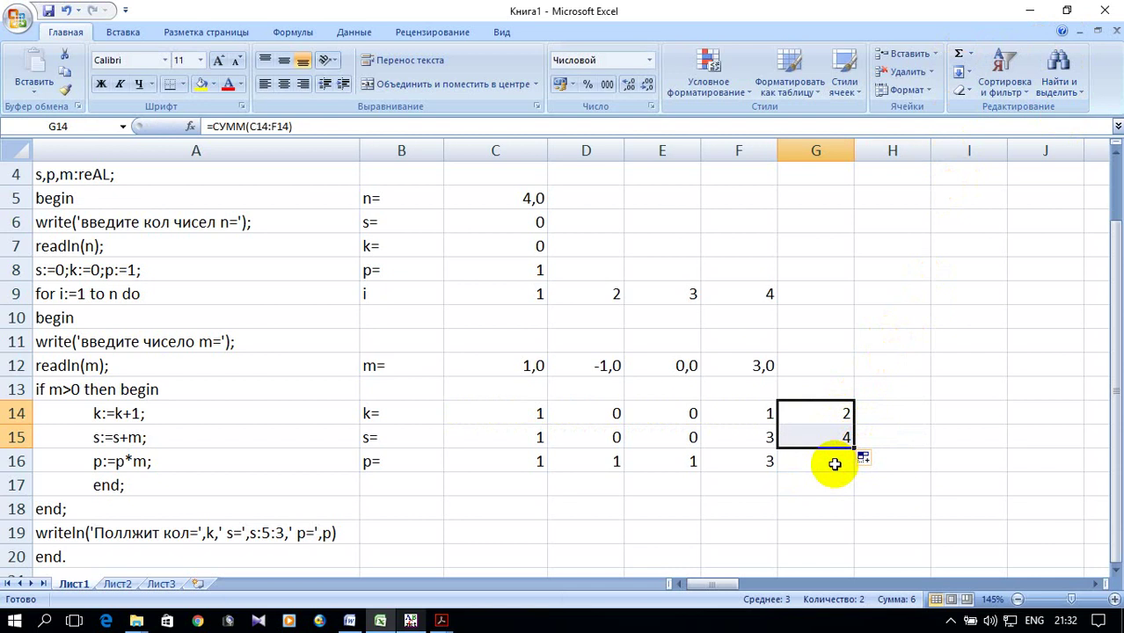
Insert the ПРОИЗВЕД function from the Математические category into G16, multiplying the p values in C16:F16
left_click(831, 461)
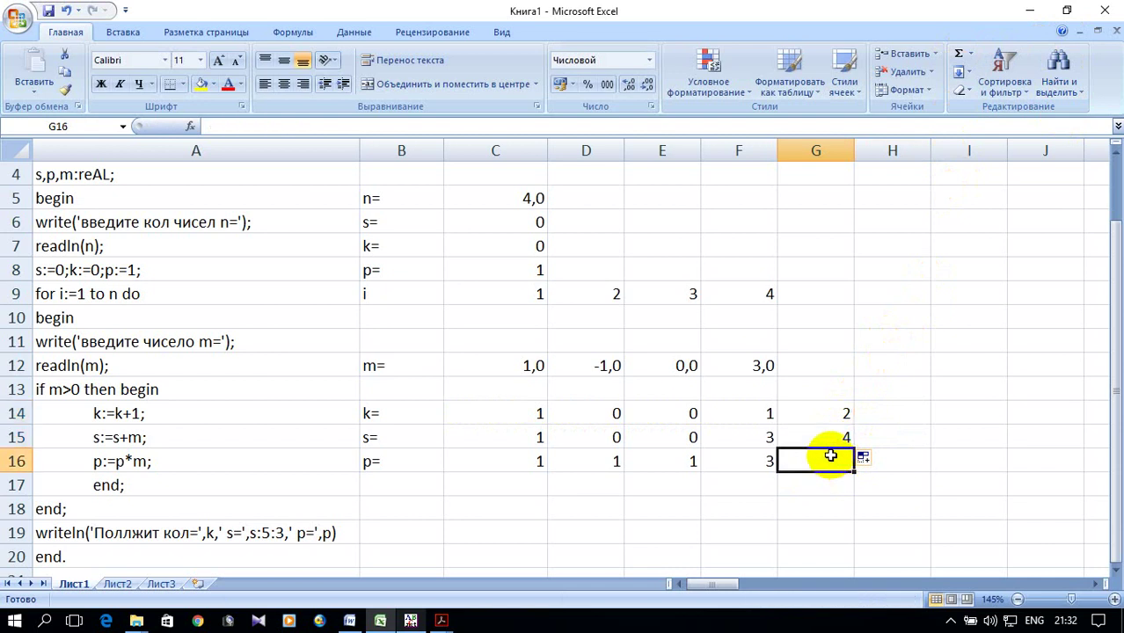
left_click(971, 54)
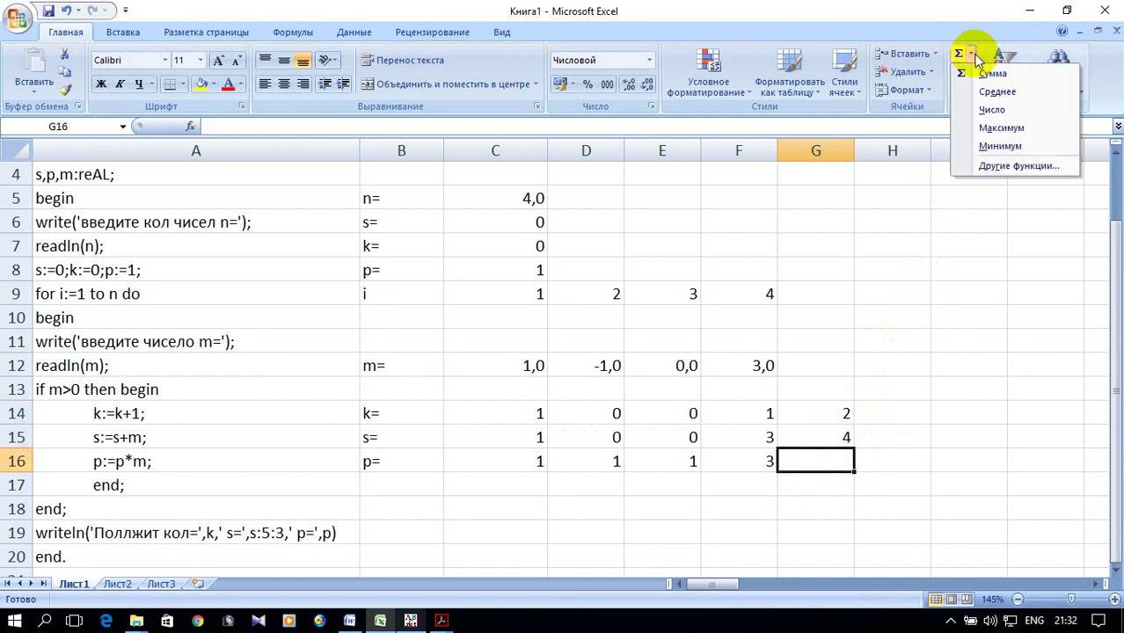
left_click(1003, 165)
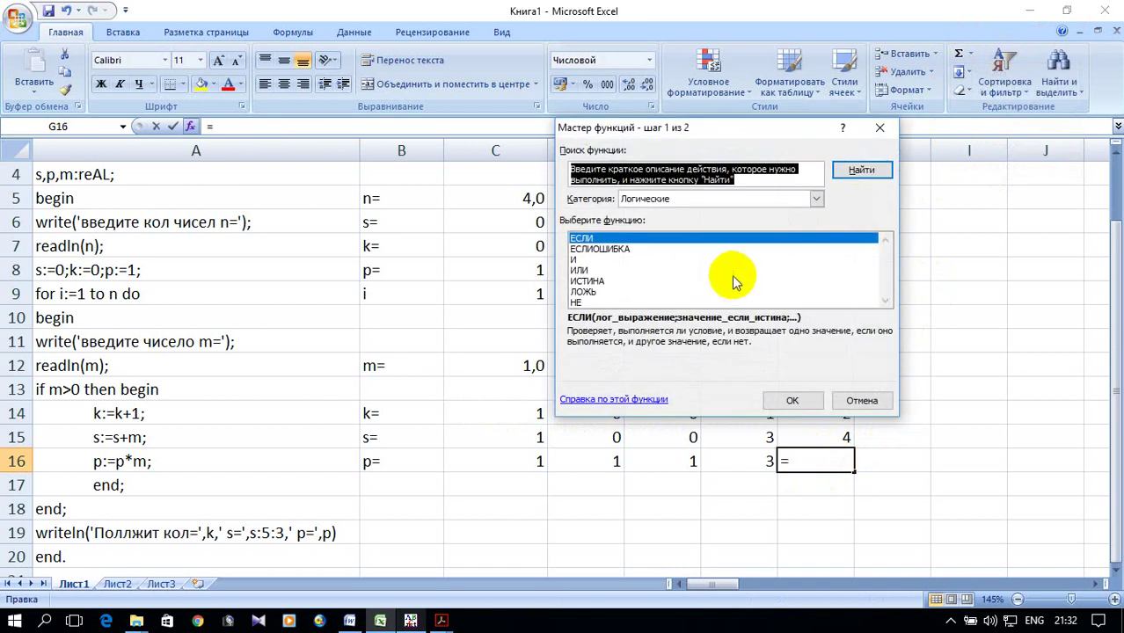
left_click(814, 199)
left_click(738, 256)
scroll(734, 264, "down", 13)
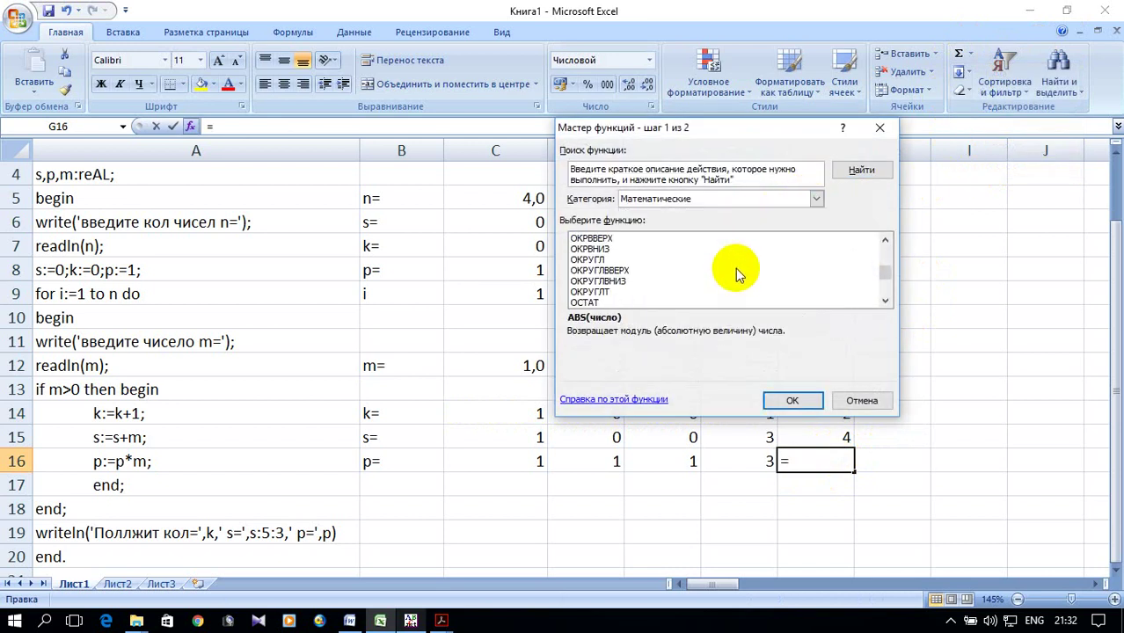
scroll(737, 275, "down", 2)
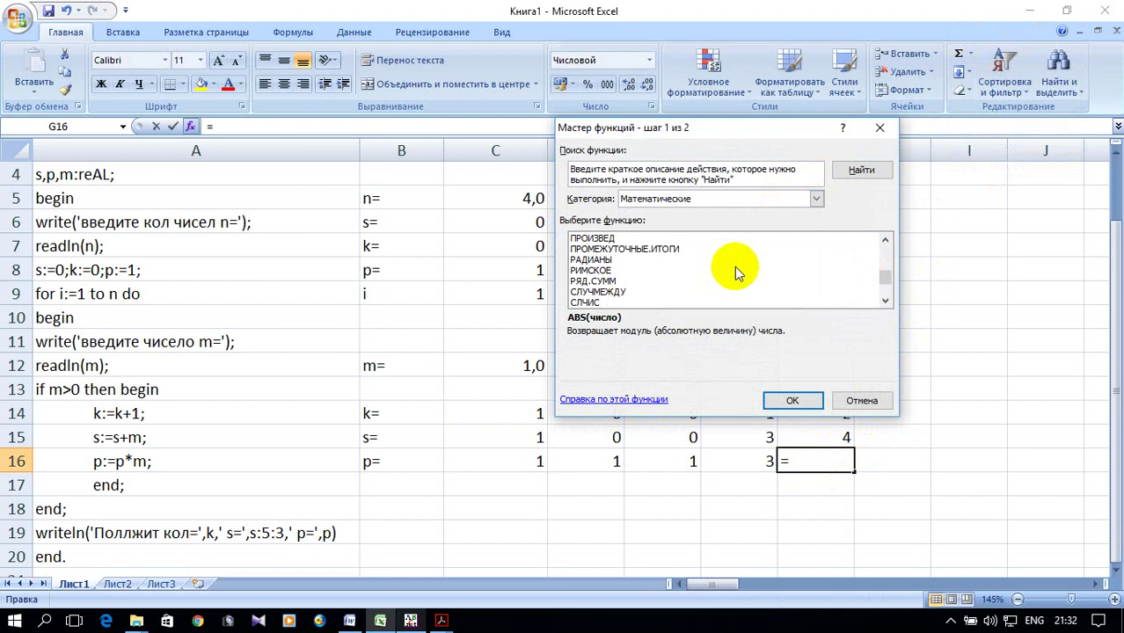
left_click(597, 238)
left_click(792, 401)
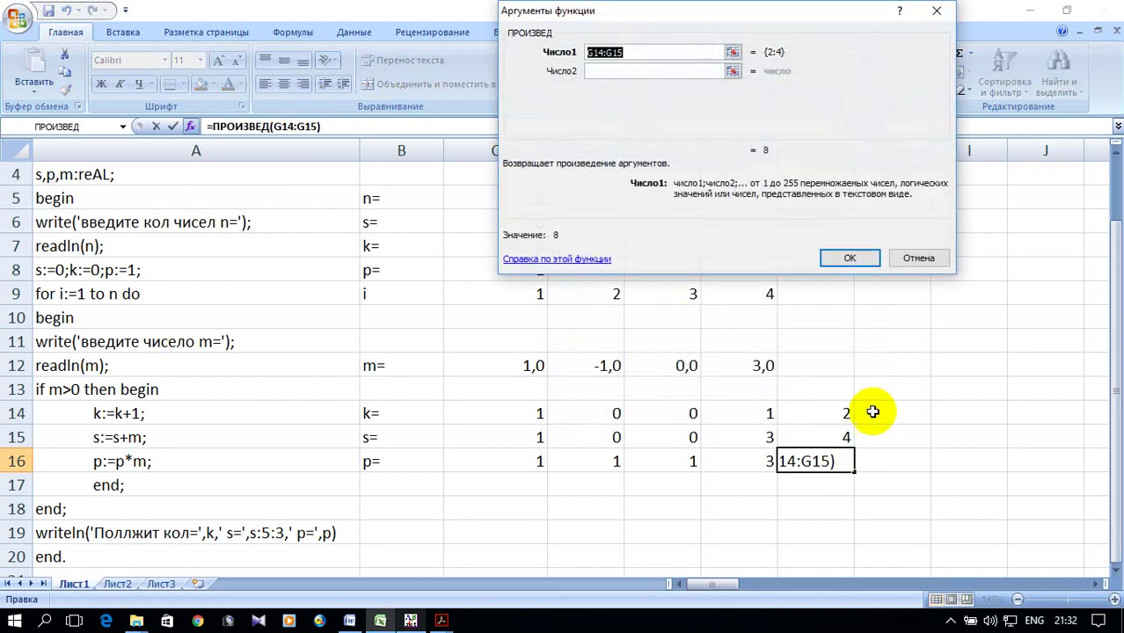
left_click_drag(532, 459, 735, 460)
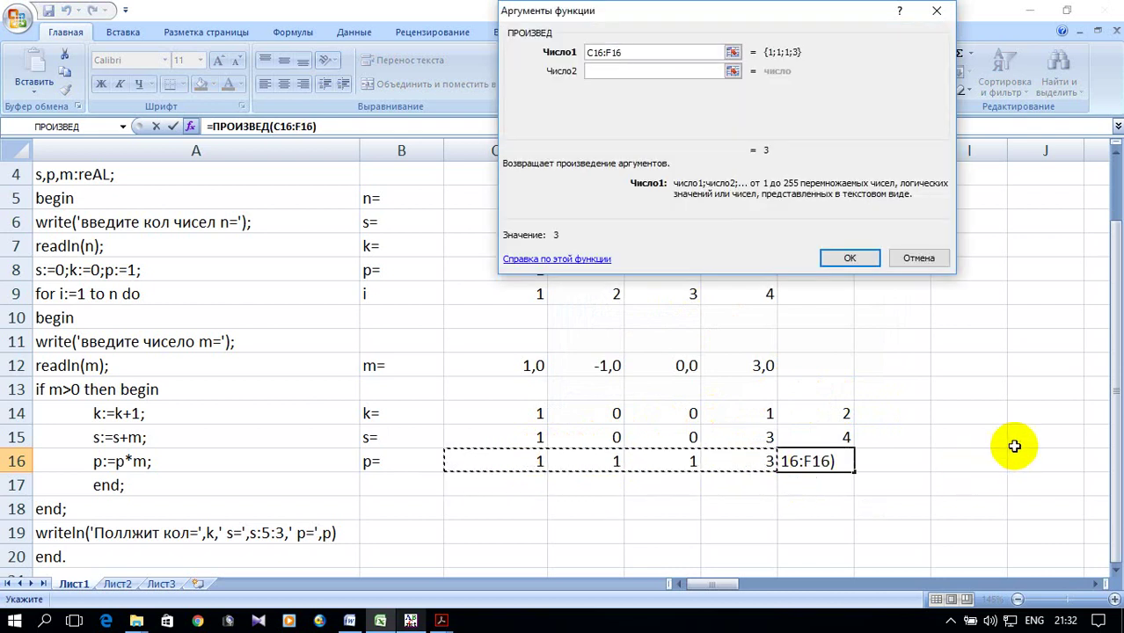
key("Return")
Compare the k, s and p totals in column G with the program output in PascalABC.NET
scroll(1014, 446, "down", 2)
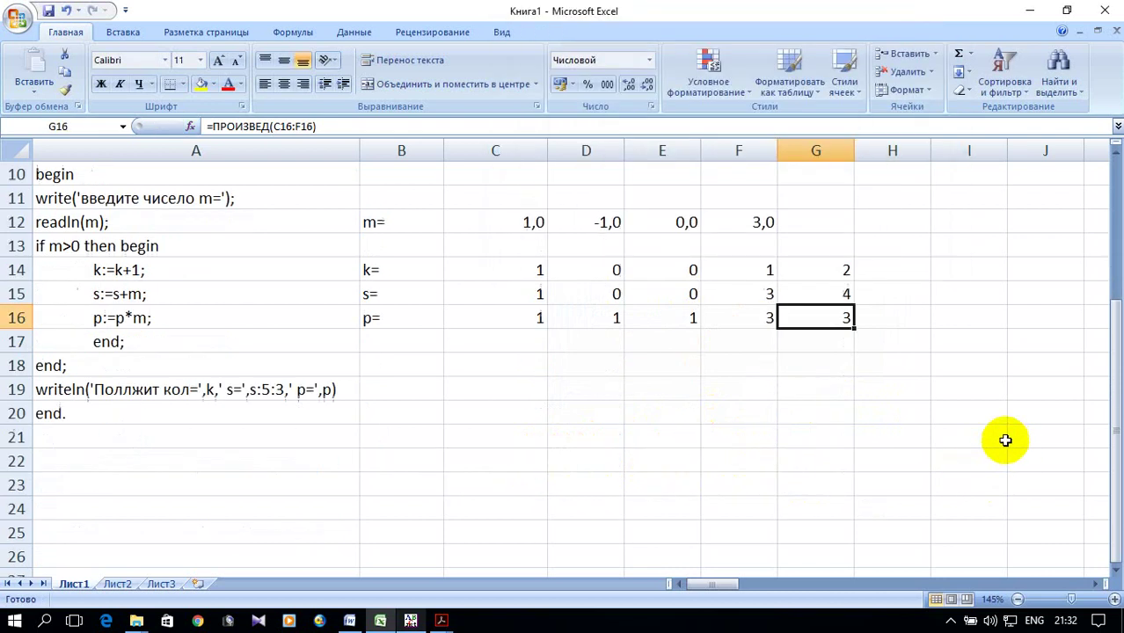
scroll(815, 405, "up", 1)
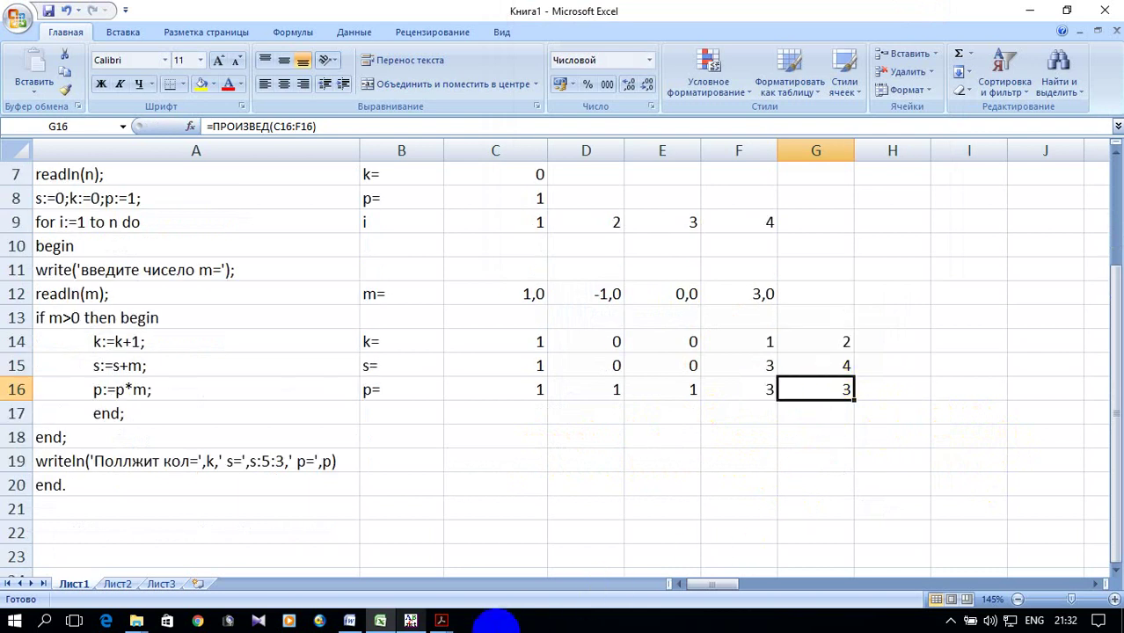
left_click(410, 620)
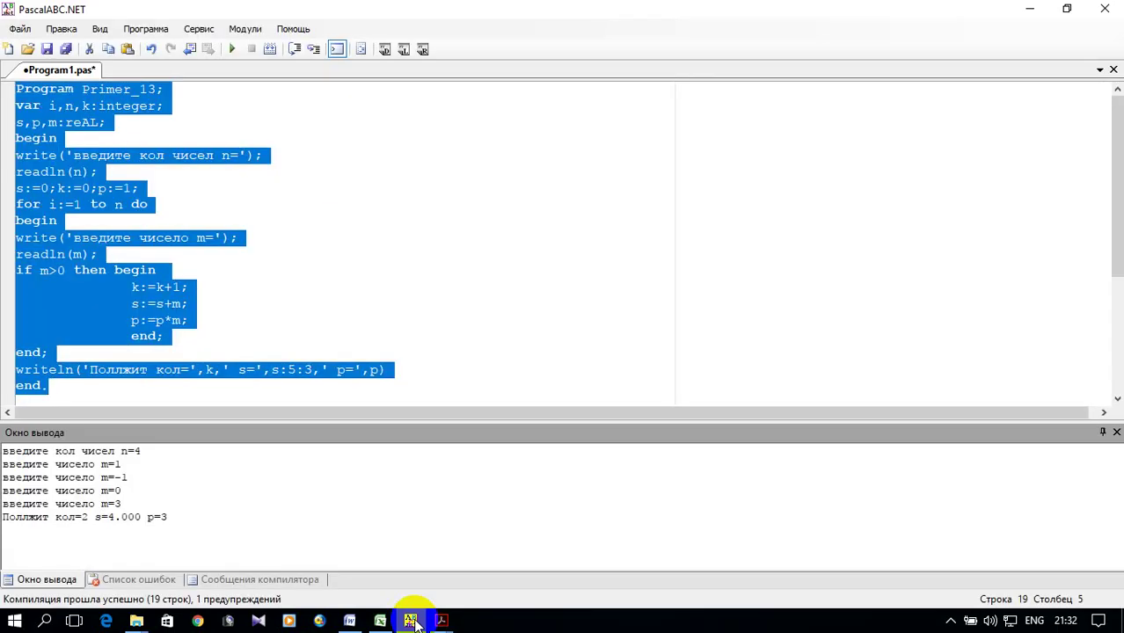
left_click(410, 621)
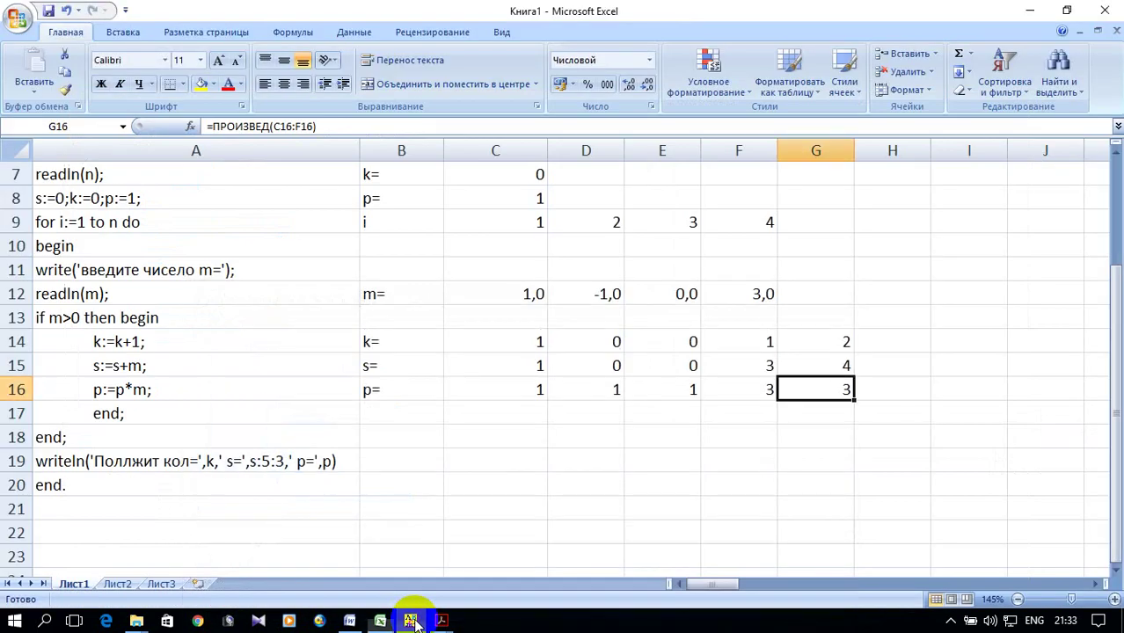
Switch to Example_13.pdf in Adobe Acrobat Reader and highlight the full task statement for review
left_click(519, 417)
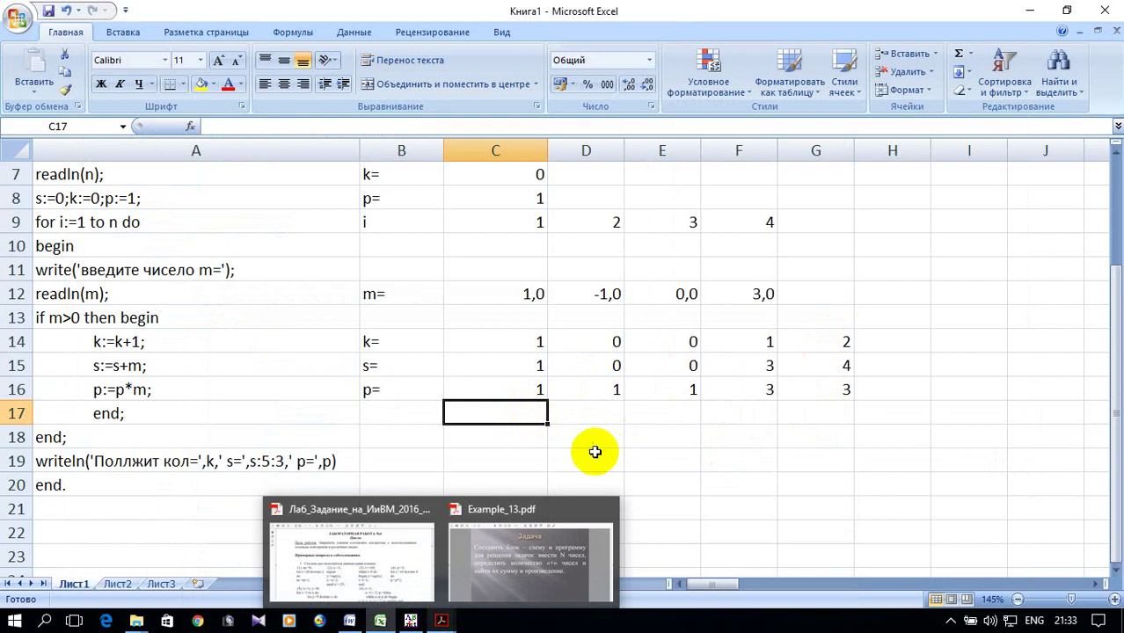
left_click(626, 460)
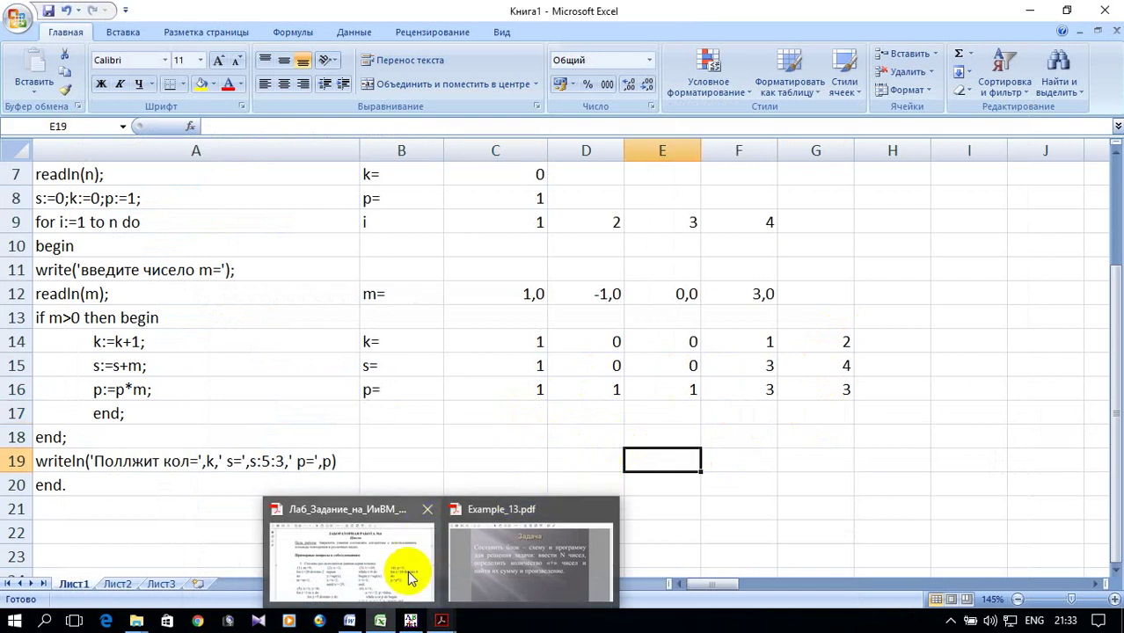
mouse_move(387, 622)
mouse_move(439, 621)
left_click(504, 572)
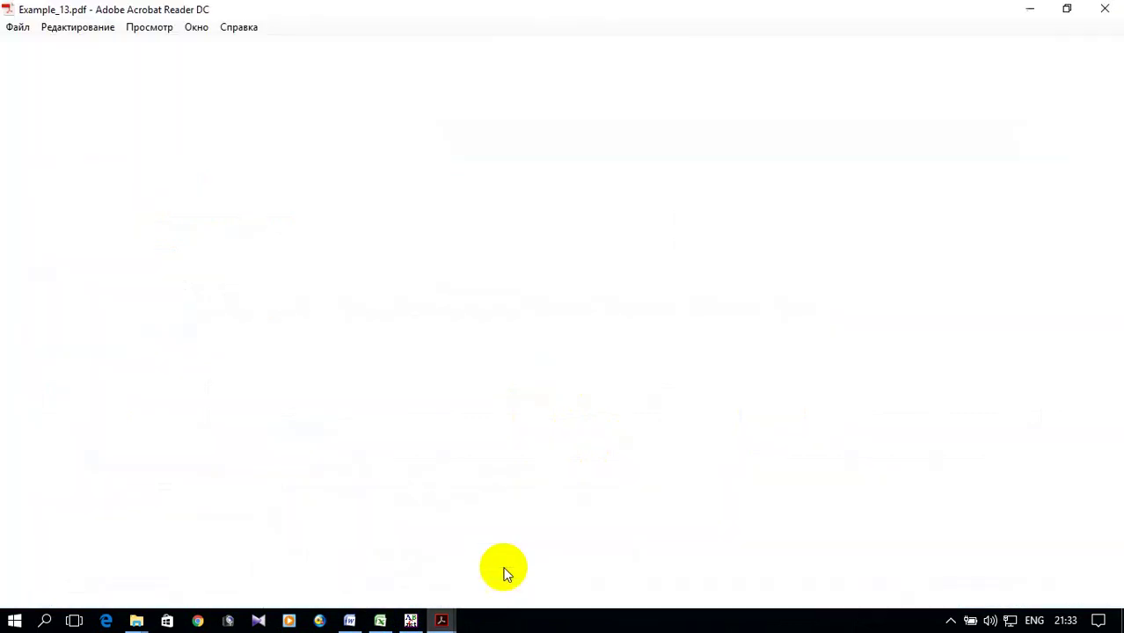
left_click_drag(175, 233, 785, 397)
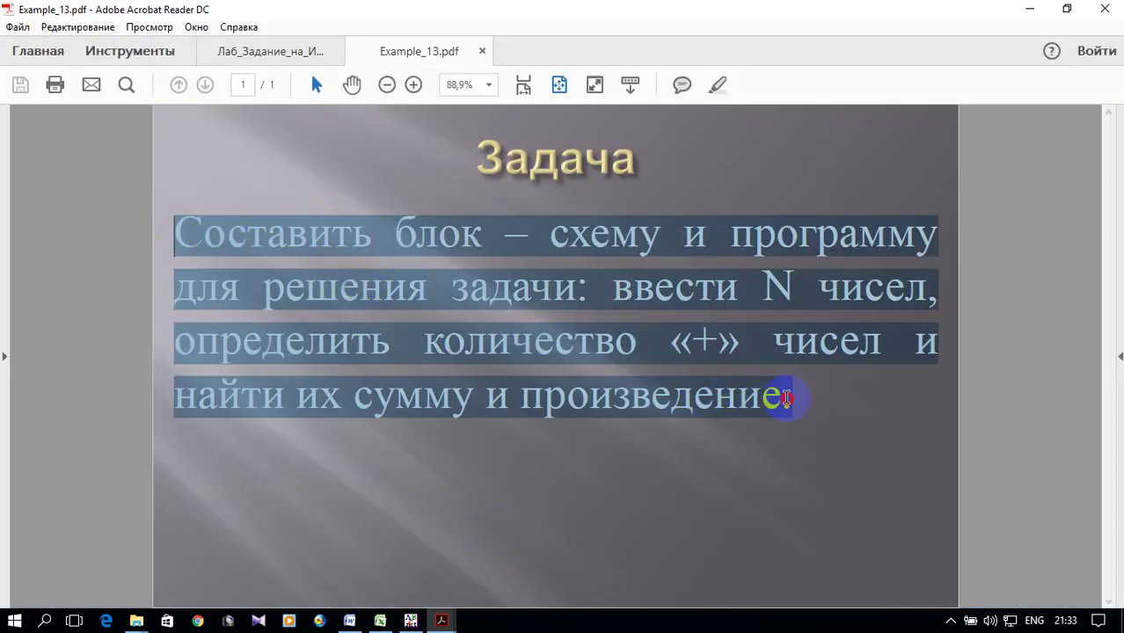
Copy the highlighted task statement from Example_13.pdf and paste it into the blank Word document Документ1
right_click(692, 315)
left_click(708, 320)
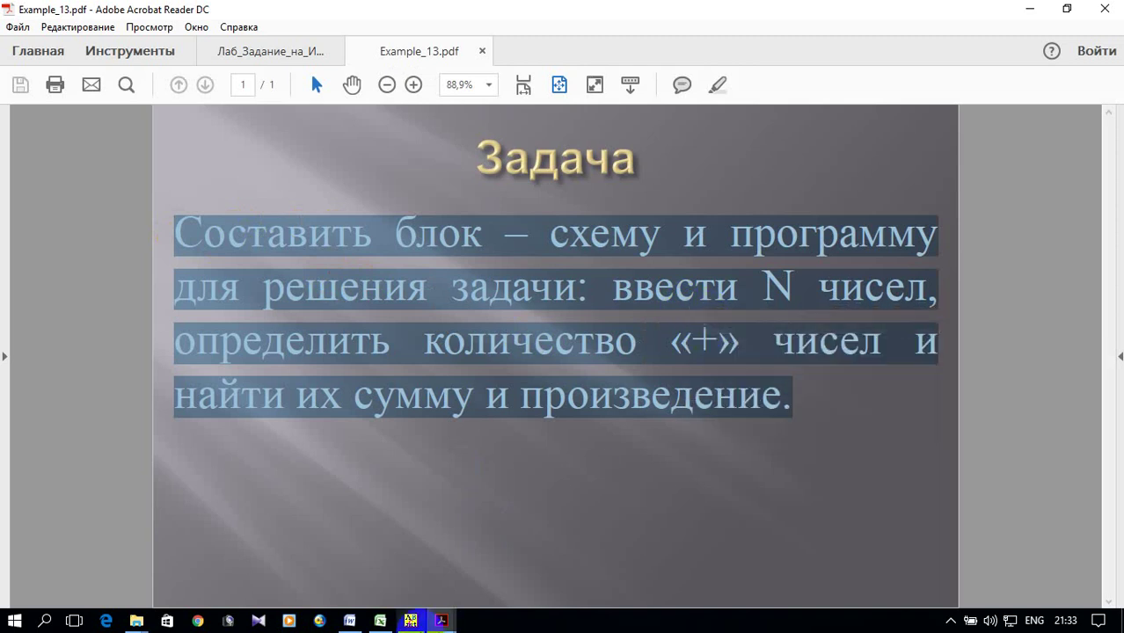
left_click(408, 622)
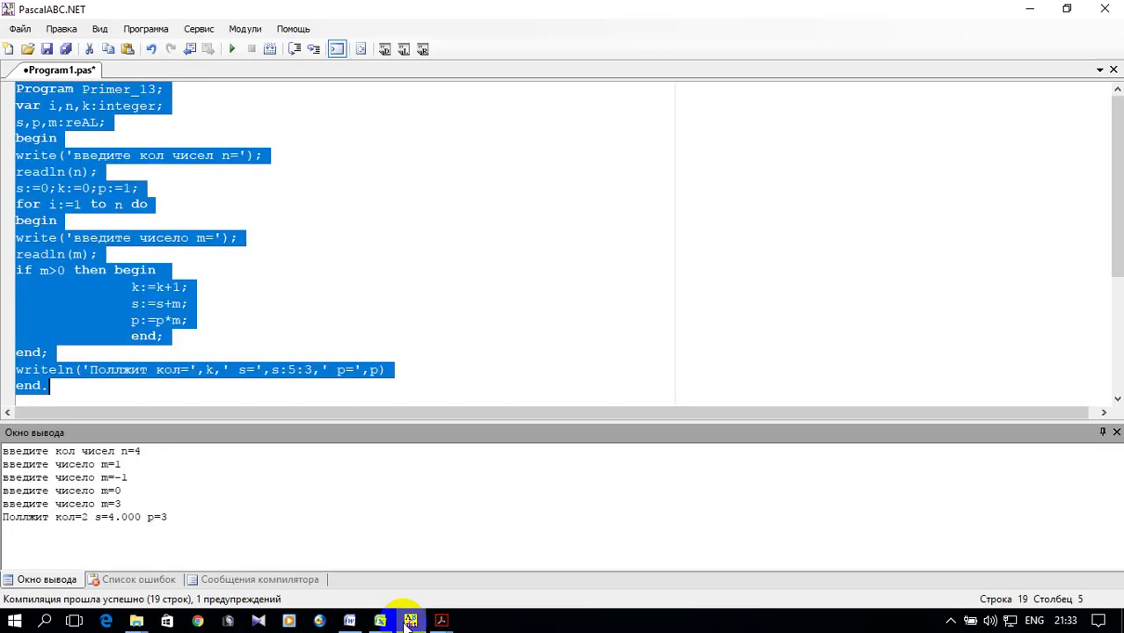
left_click(350, 621)
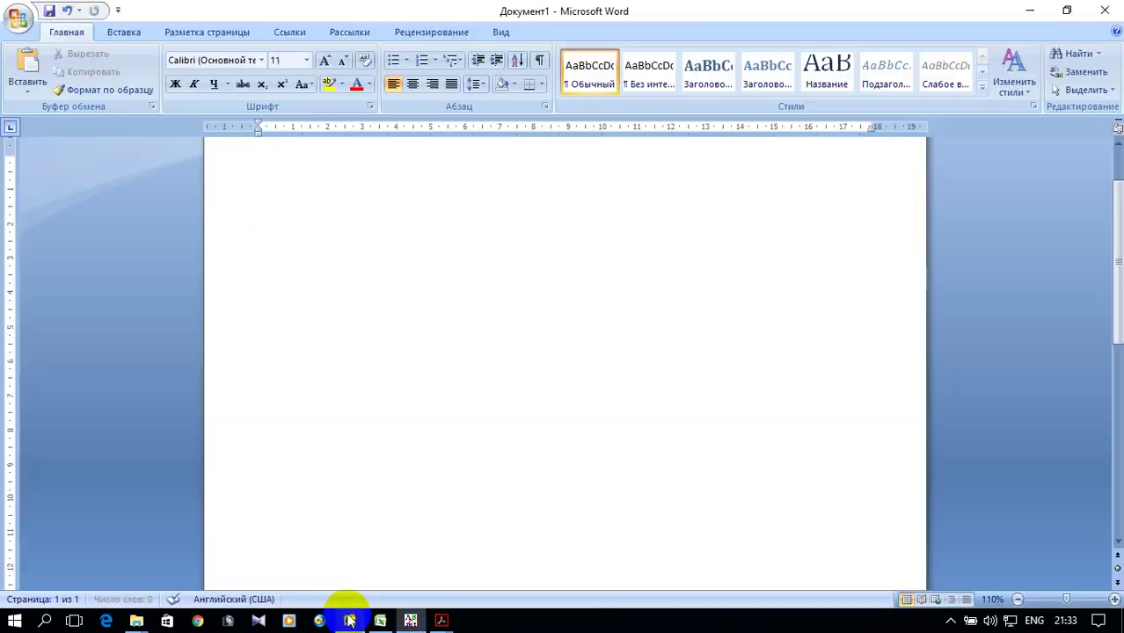
right_click(276, 176)
left_click(327, 222)
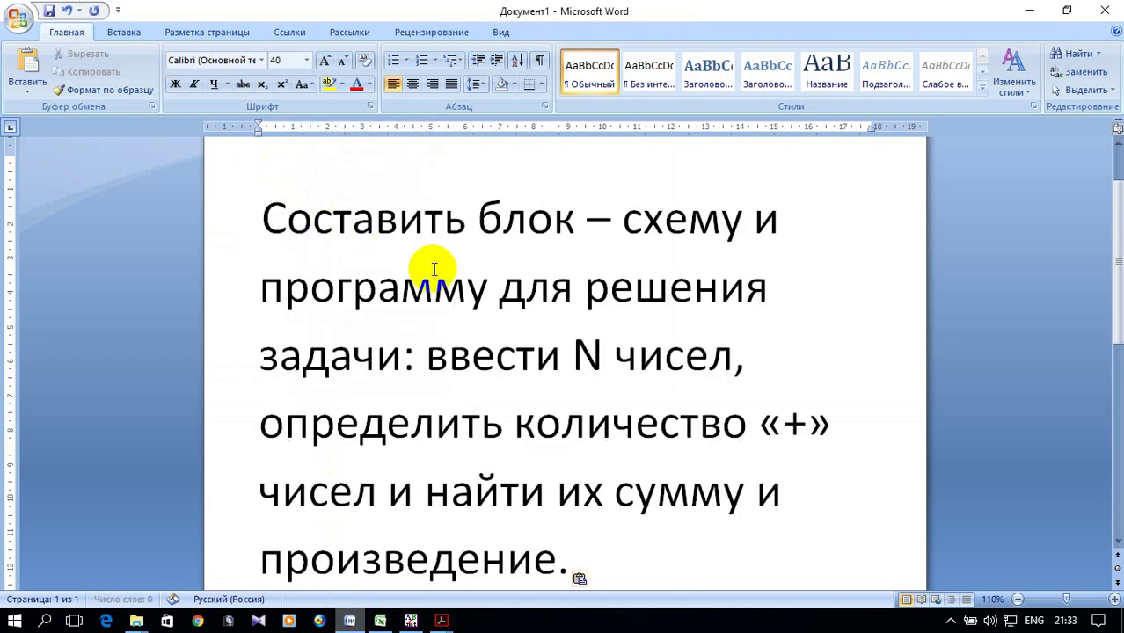
Format the whole pasted task statement in Times New Roman at size 14
left_click_drag(572, 562, 301, 219)
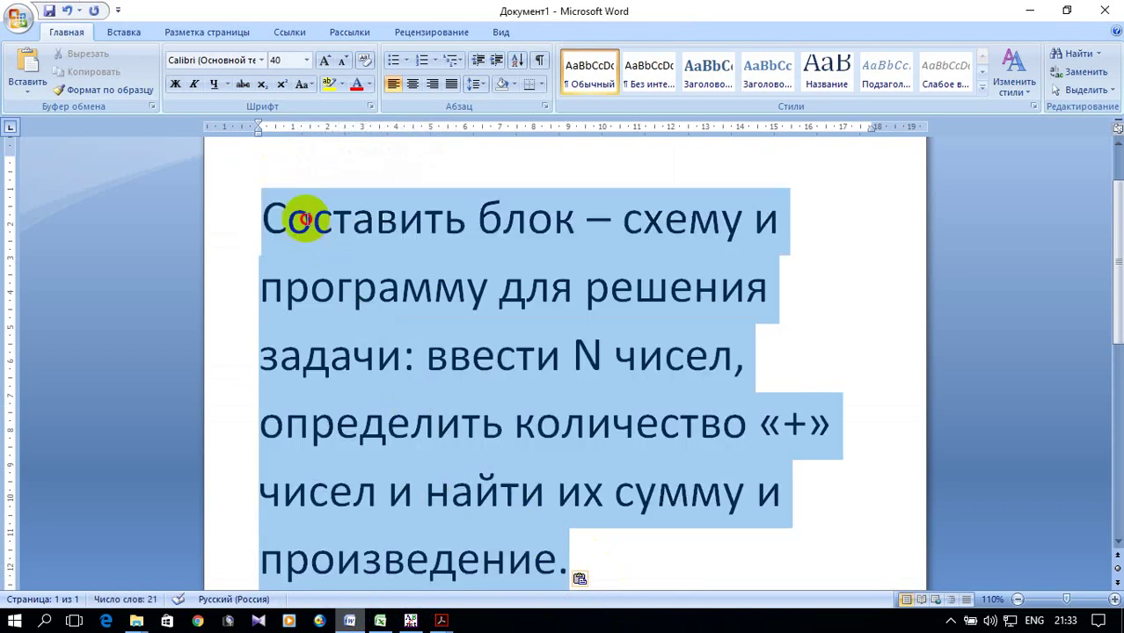
left_click(261, 60)
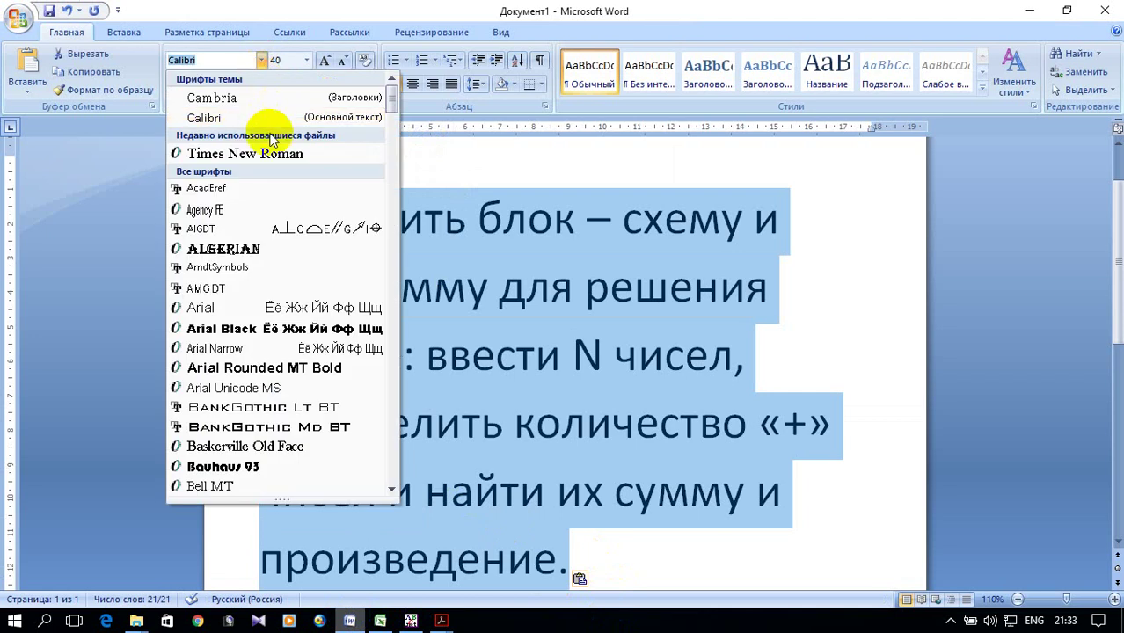
left_click(244, 153)
left_click(306, 60)
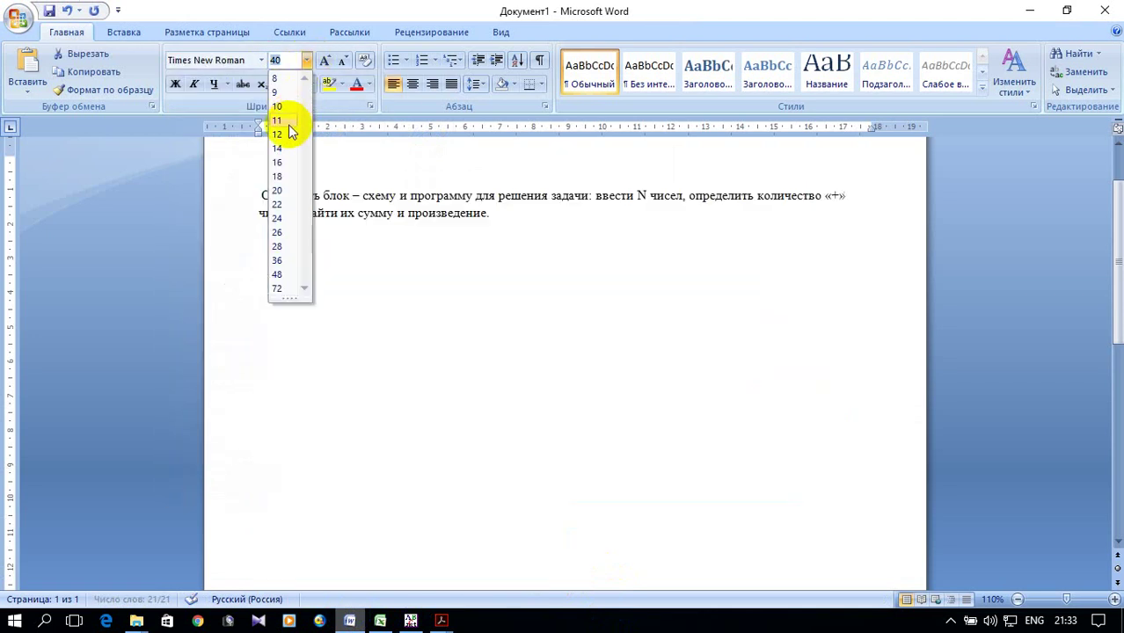
left_click(286, 148)
left_click(792, 244)
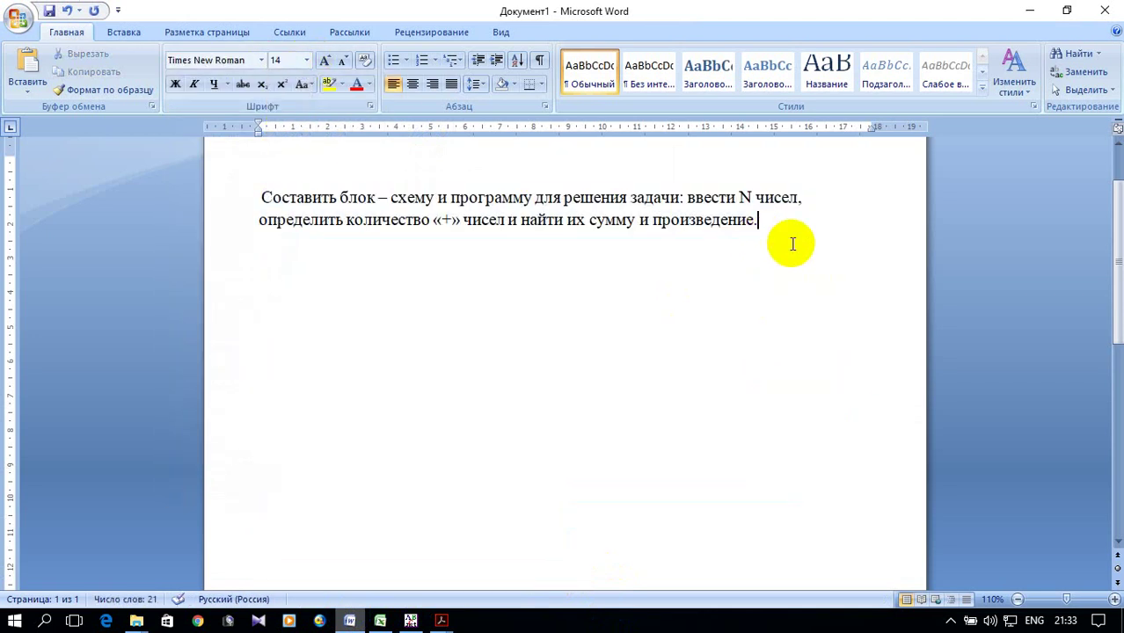
Copy the selected Primer_13 program code from PascalABC.NET and paste it below the task statement in the Word document
left_click(410, 620)
right_click(75, 159)
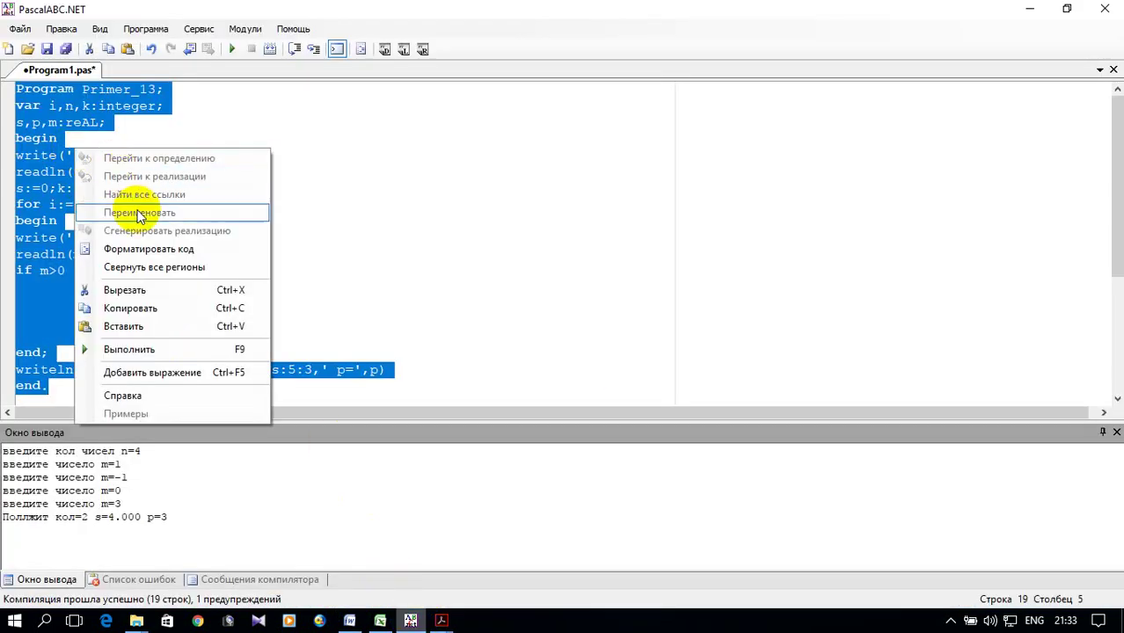
left_click(145, 309)
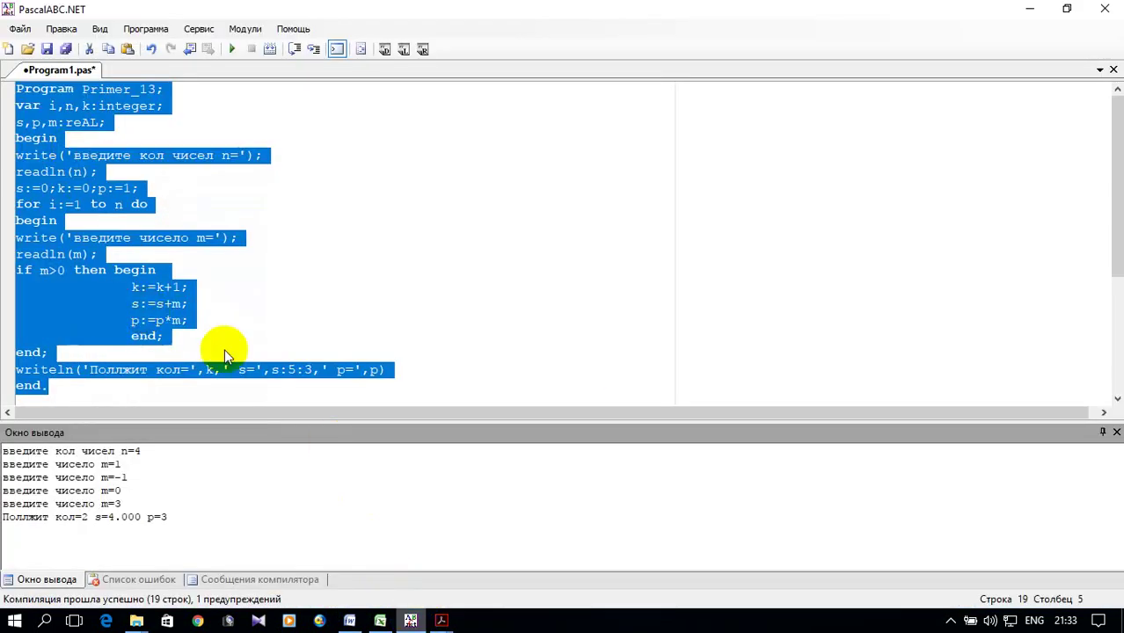
left_click(352, 620)
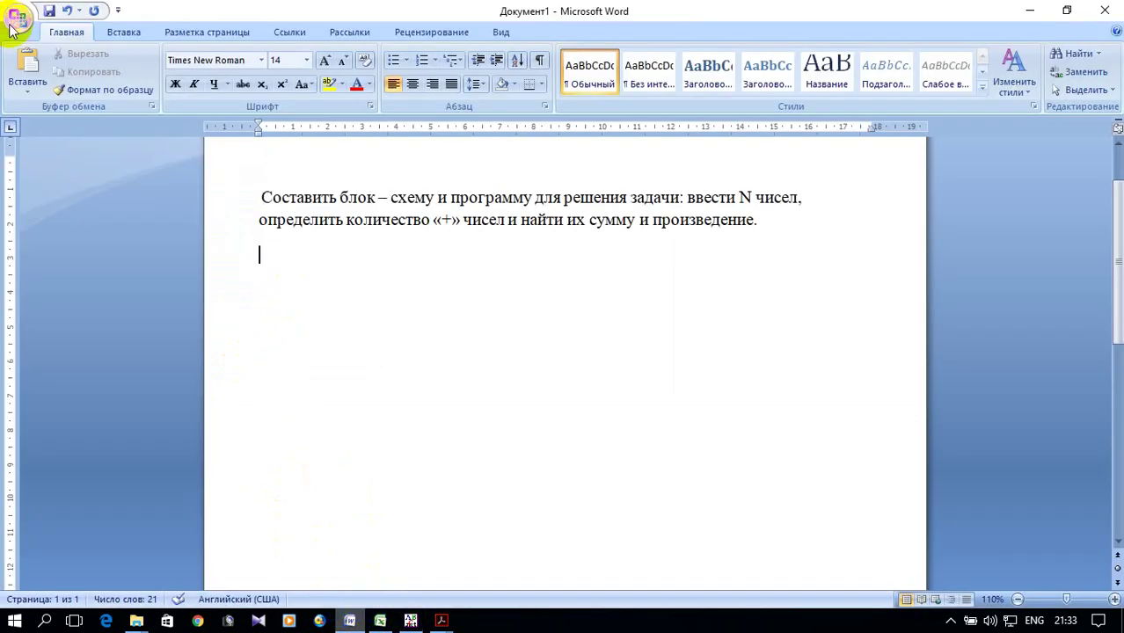
left_click(28, 58)
scroll(352, 233, "down", 4)
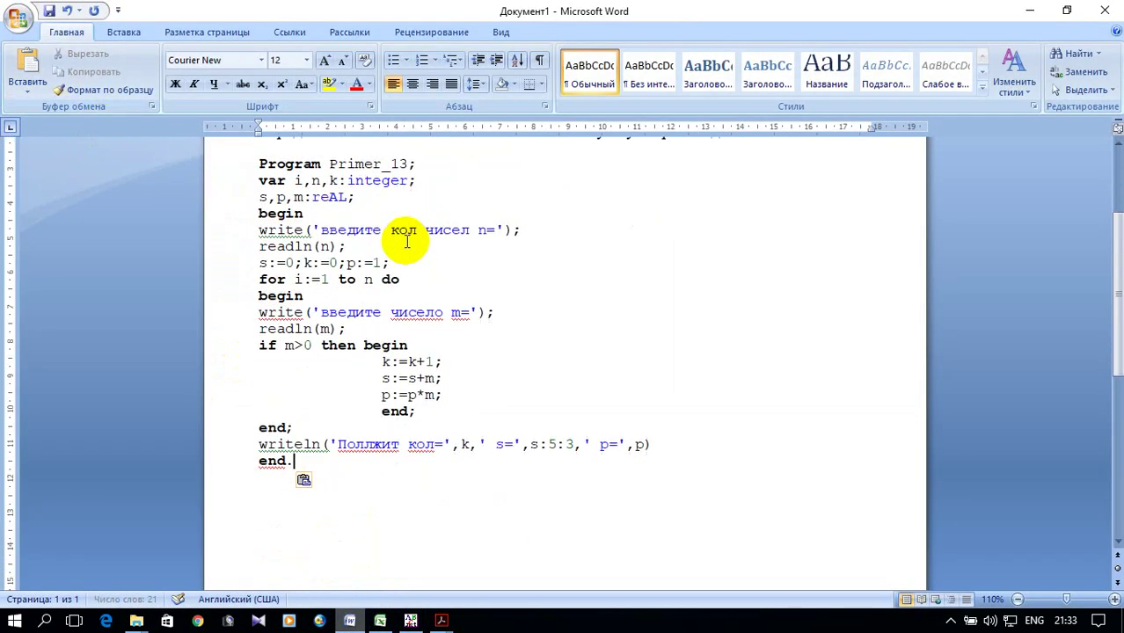
Add blank lines after the program's final end. and insert a new drawing canvas there
key("Return")
key("Return")
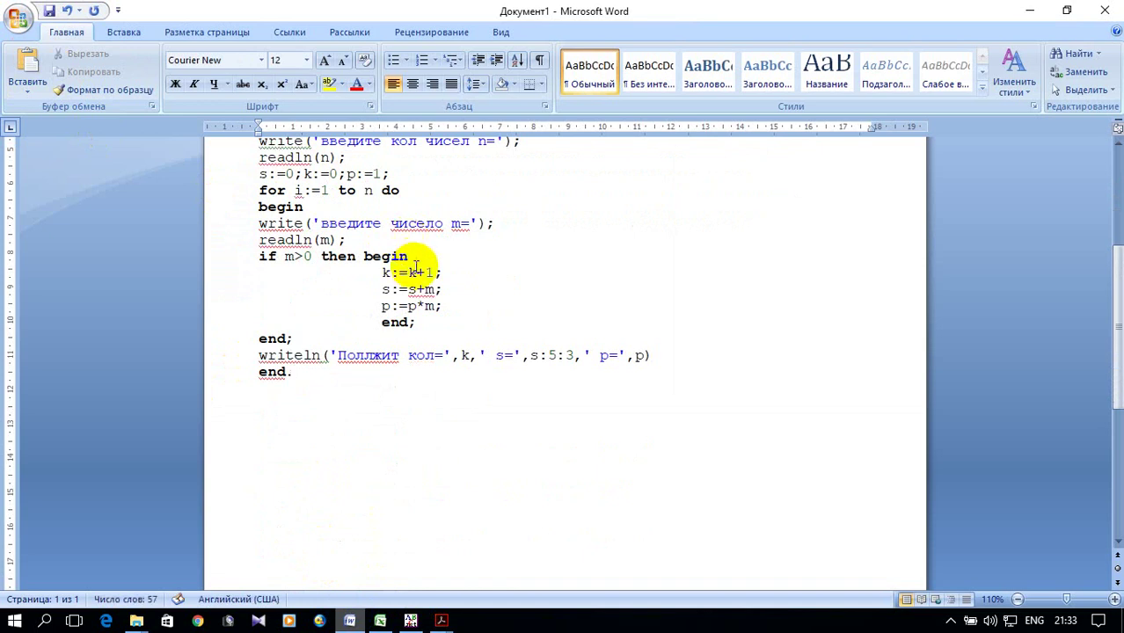
left_click(126, 31)
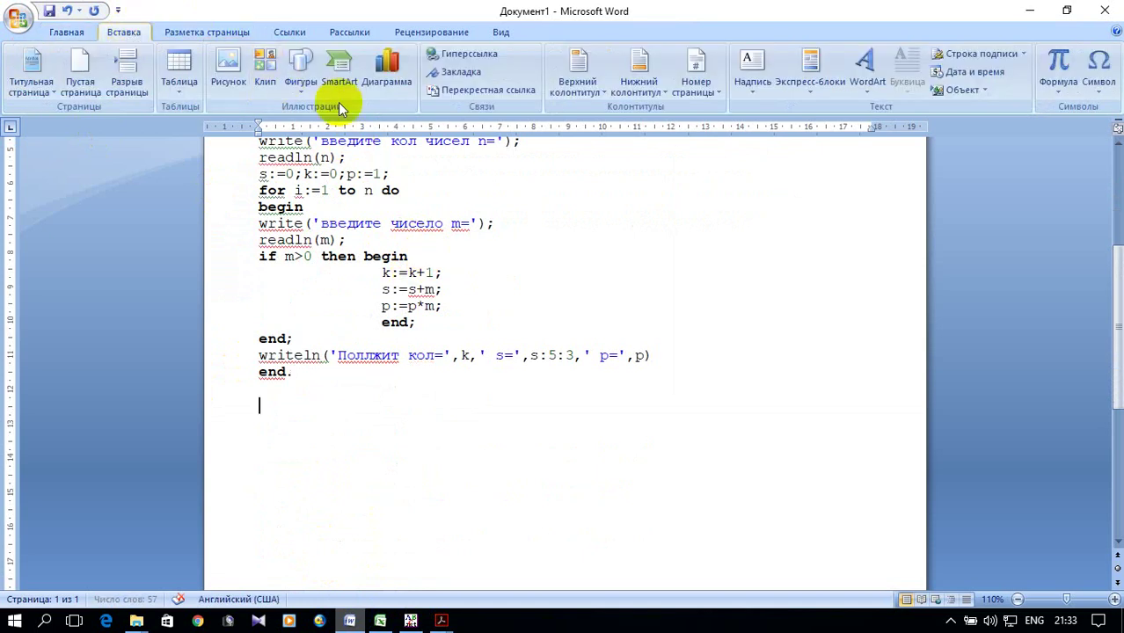
left_click(297, 83)
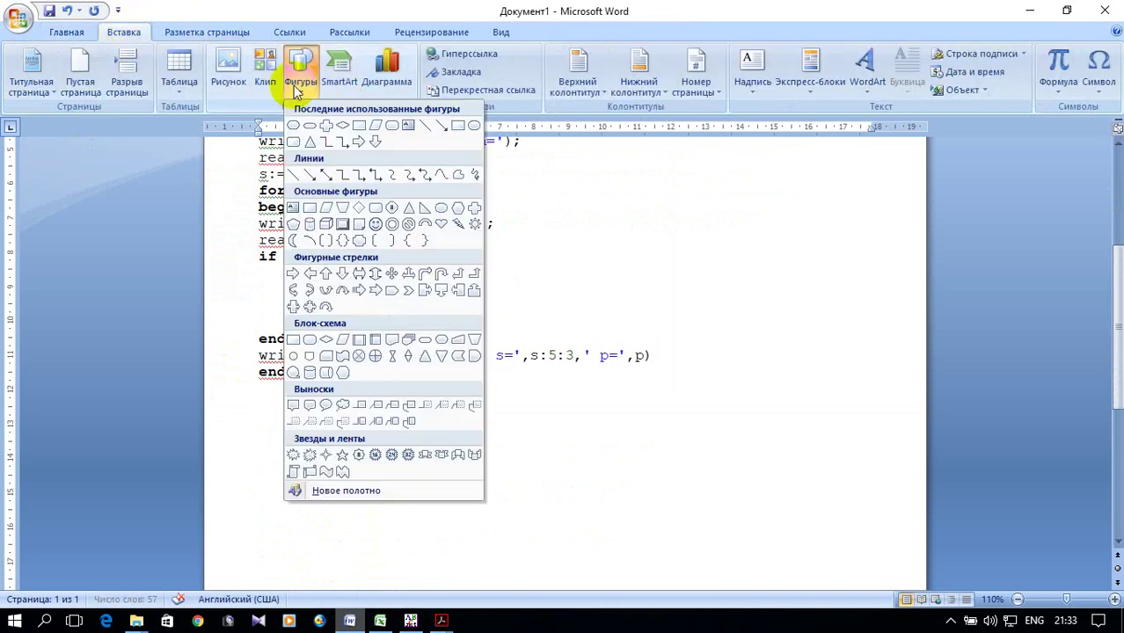
left_click(356, 489)
Review the pasted program code above the empty drawing canvas and open the shapes gallery with the Блок-схема shapes
scroll(402, 358, "up", 4)
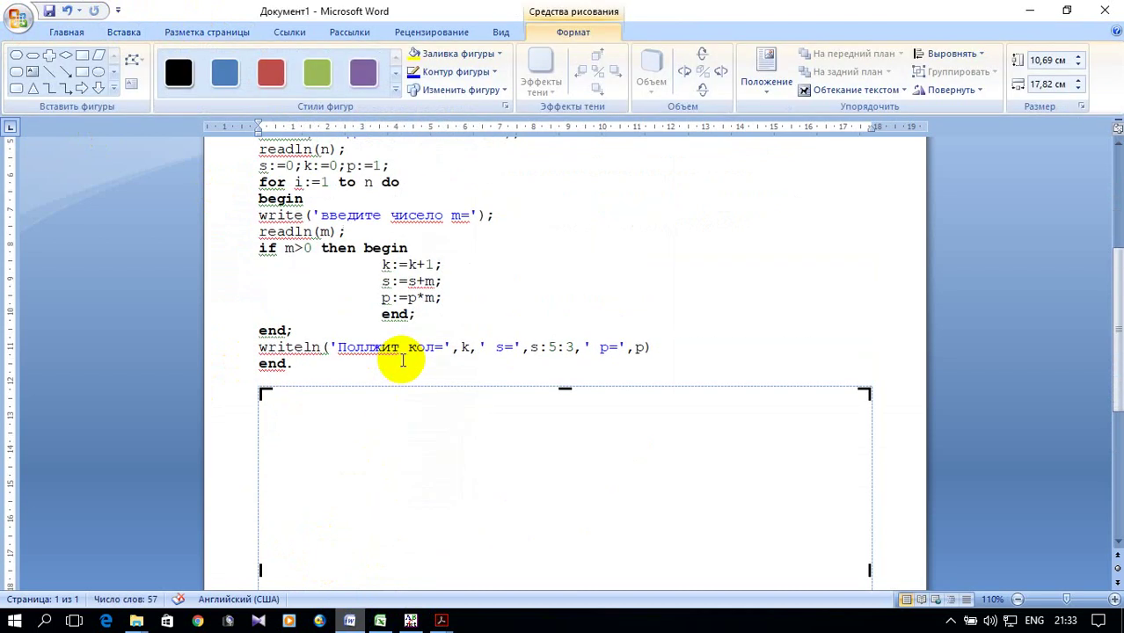
scroll(398, 369, "down", 2)
scroll(402, 363, "down", 5)
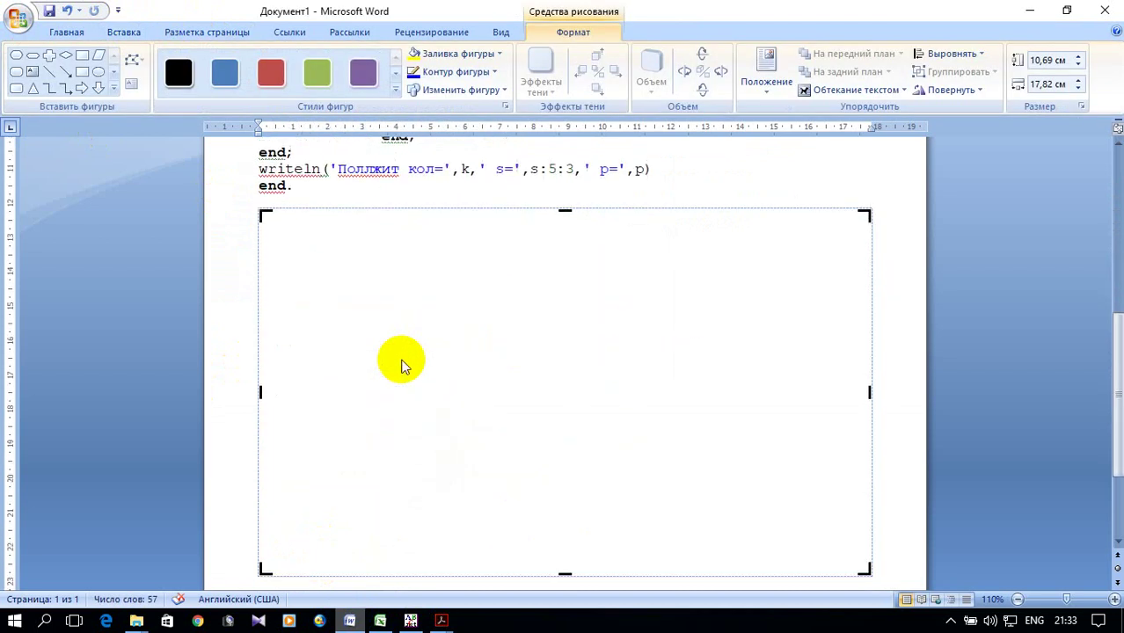
scroll(402, 364, "up", 4)
scroll(402, 363, "up", 3)
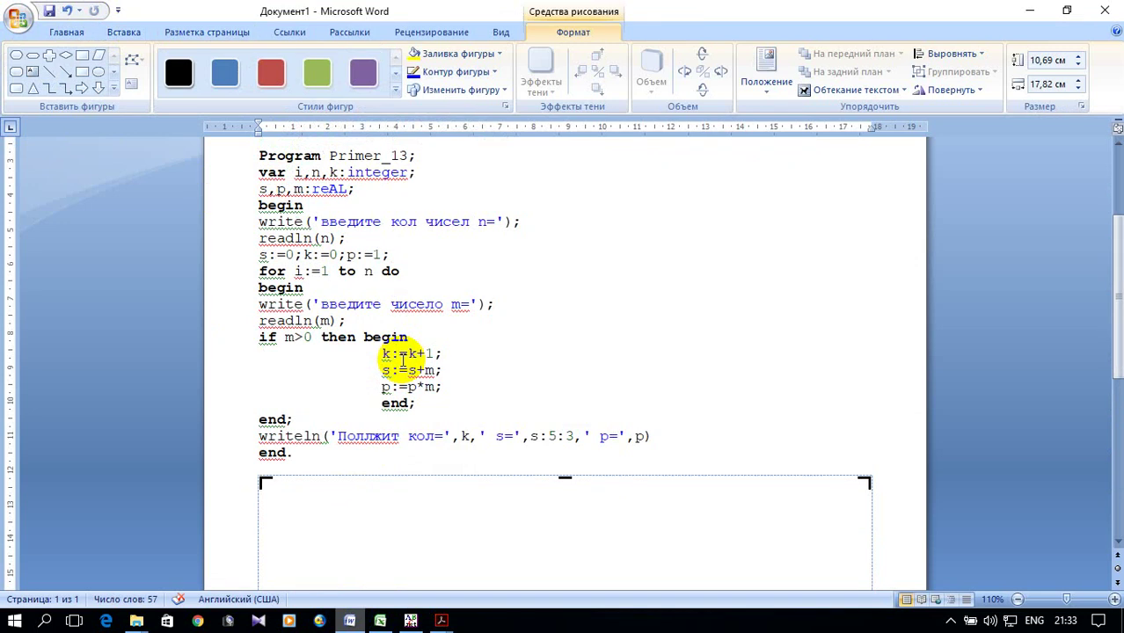
scroll(403, 359, "down", 2)
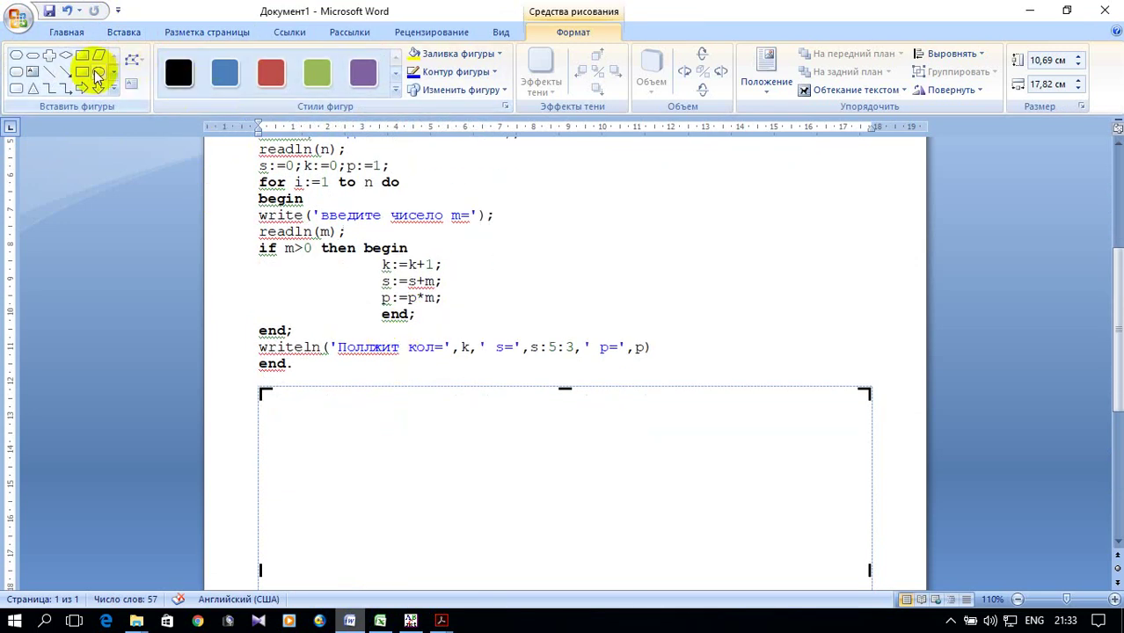
left_click(116, 32)
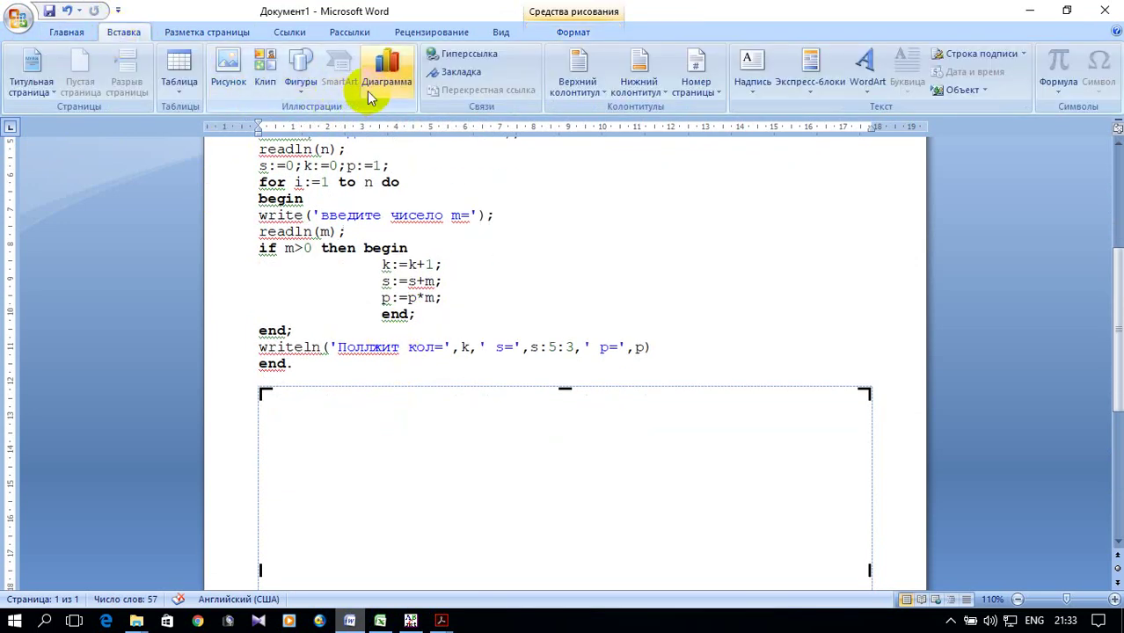
left_click(302, 88)
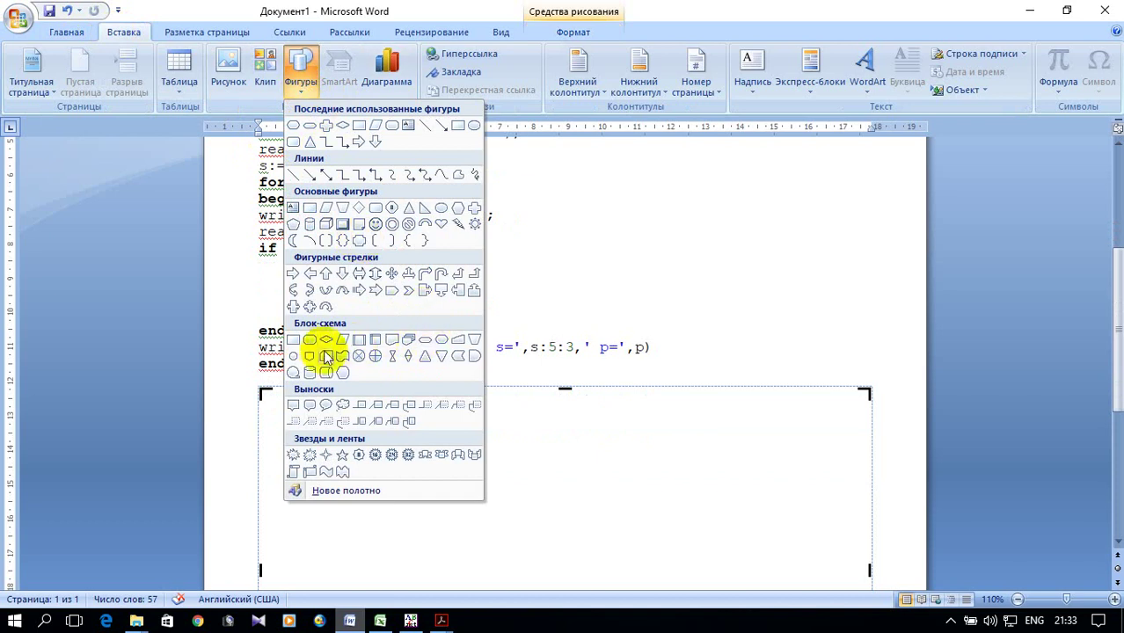